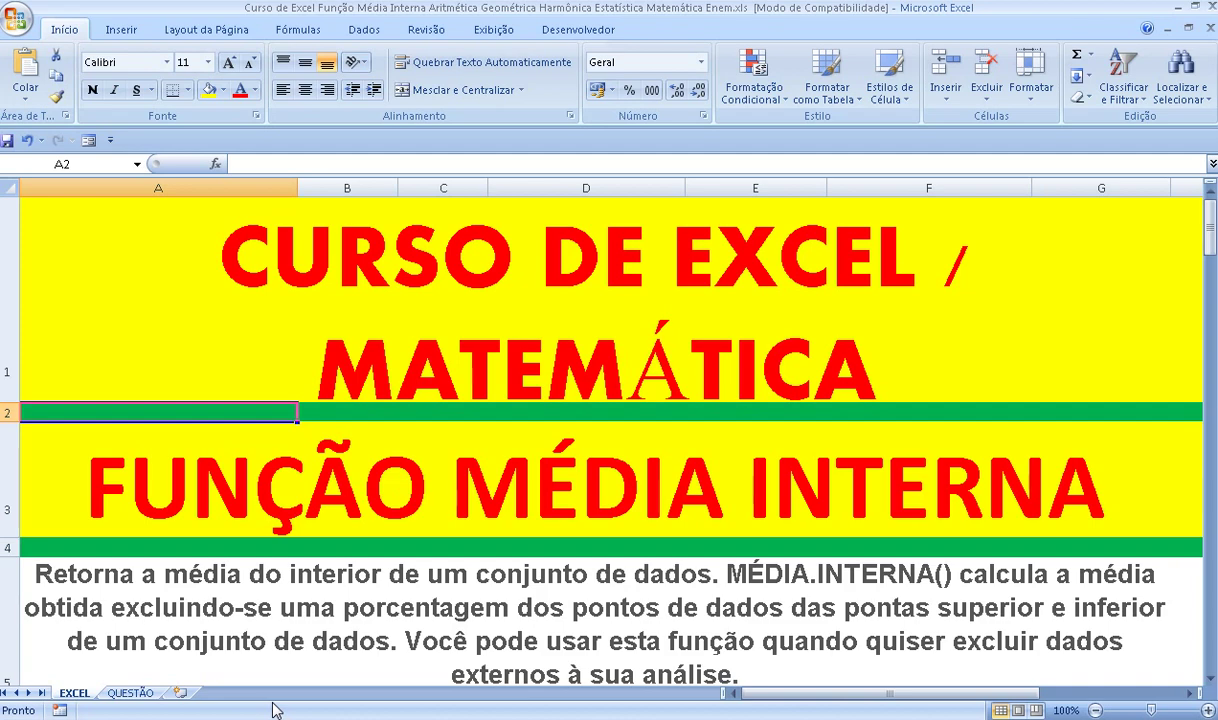
Step: Try adding '=' before A7's MÉDIA.INTERNA syntax text, then undo the change
left_click(1210, 678)
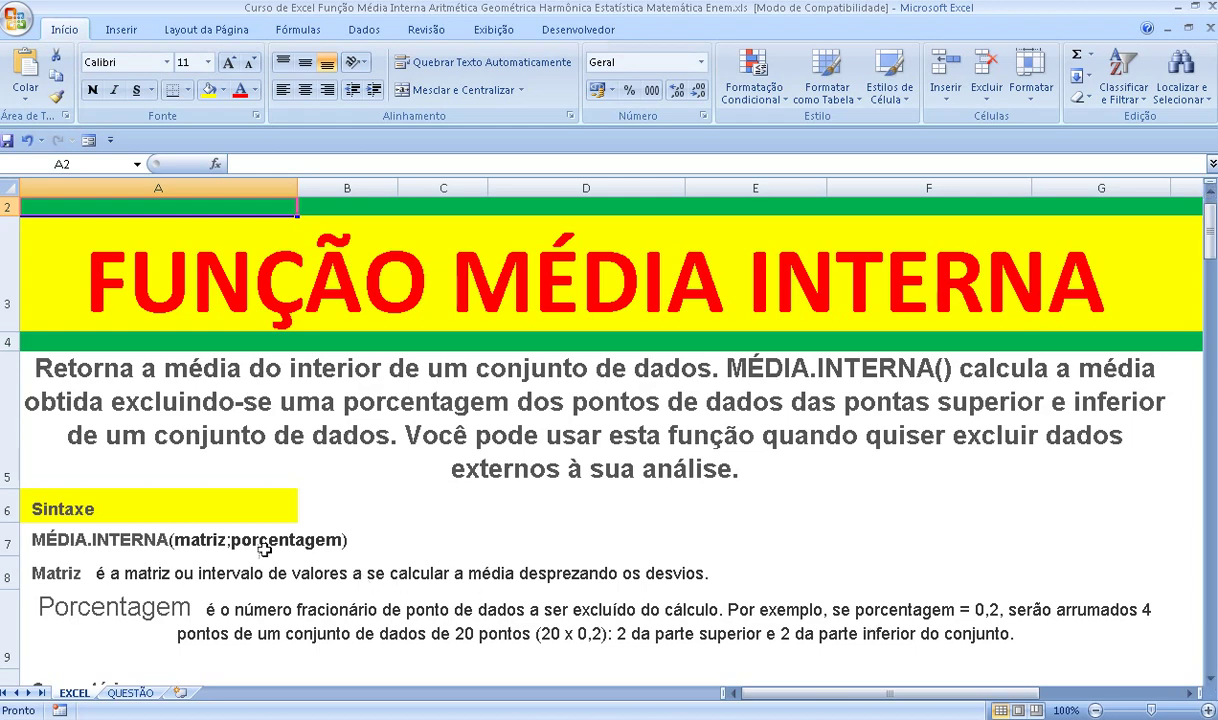
left_click(88, 533)
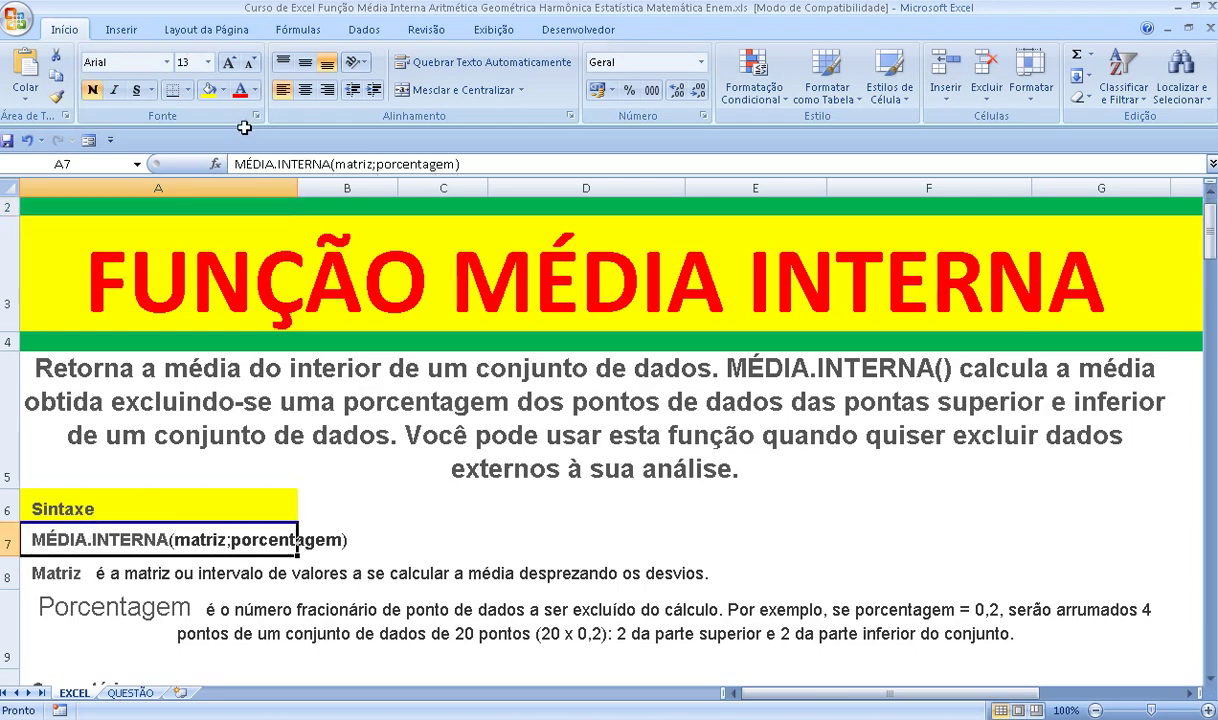
left_click(237, 164)
type("=")
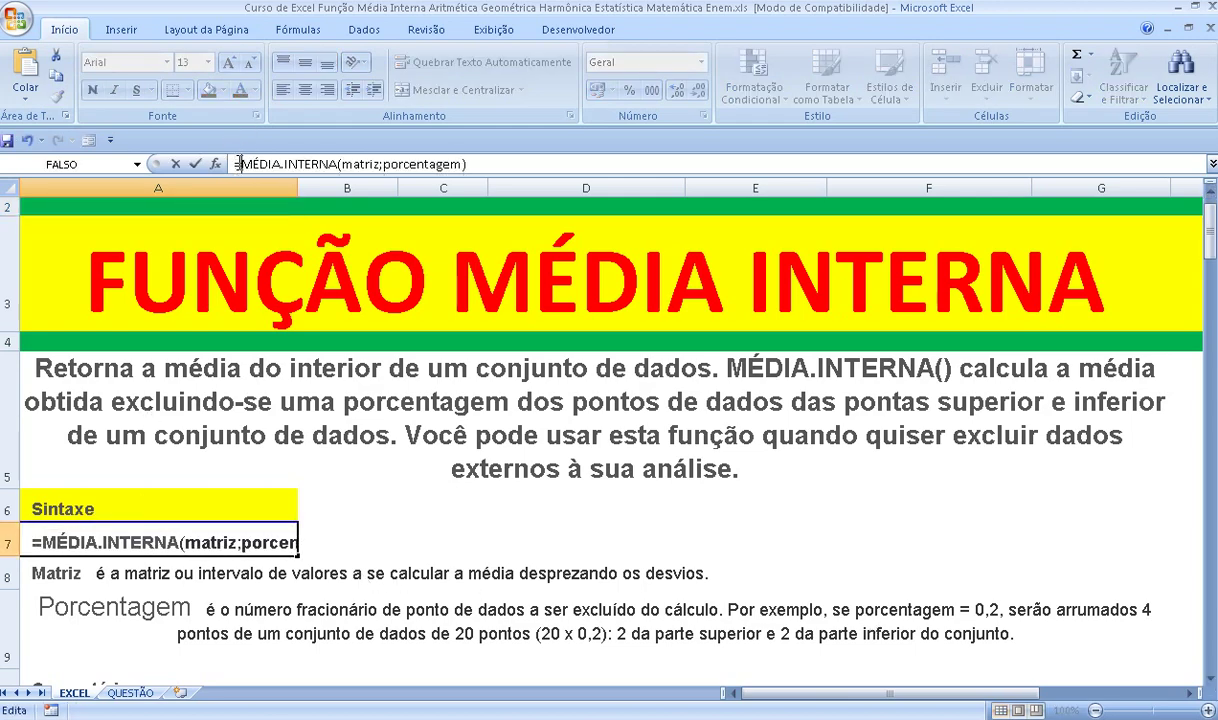
key("Return")
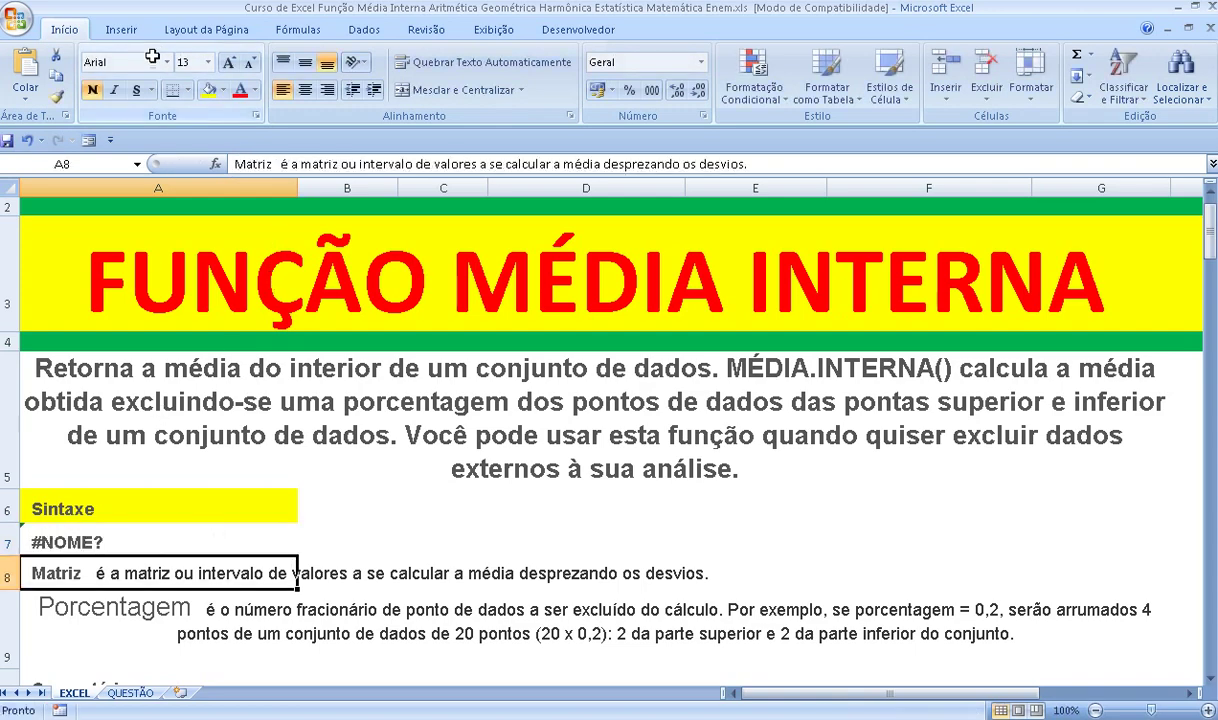
left_click(27, 141)
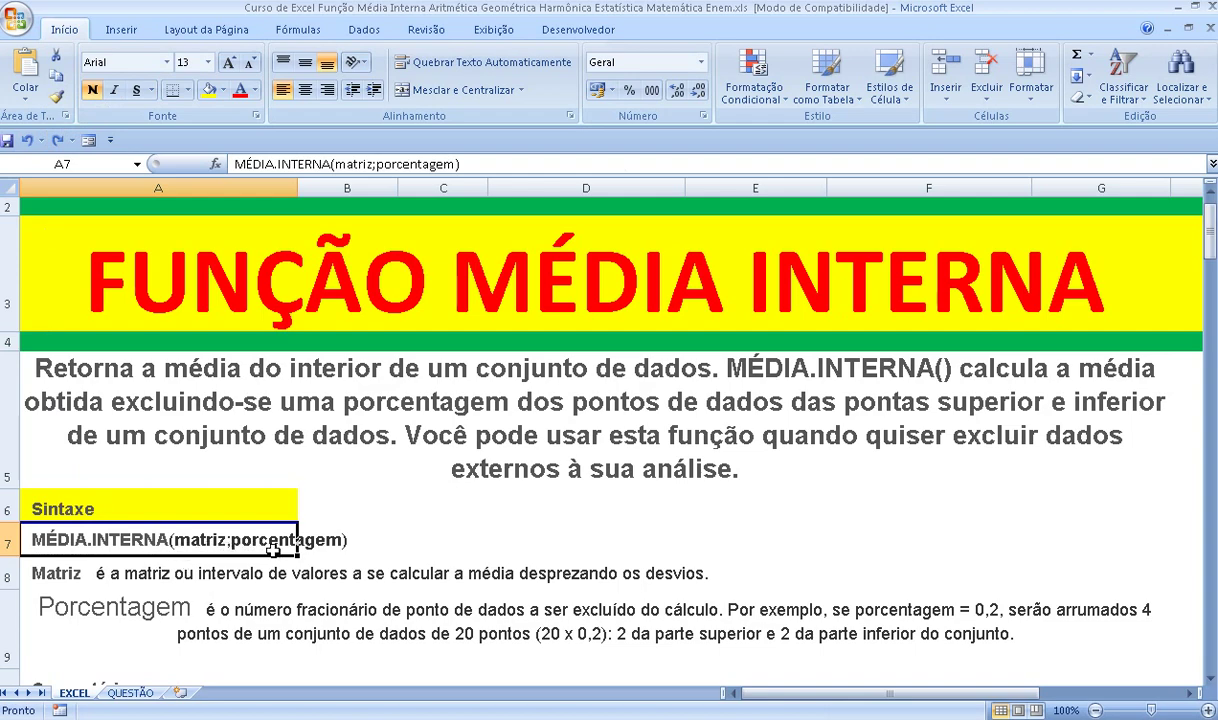
Step: Review the Matriz and Porcentagem explanations, then drag row 12 taller to show its full comment
left_click(57, 573)
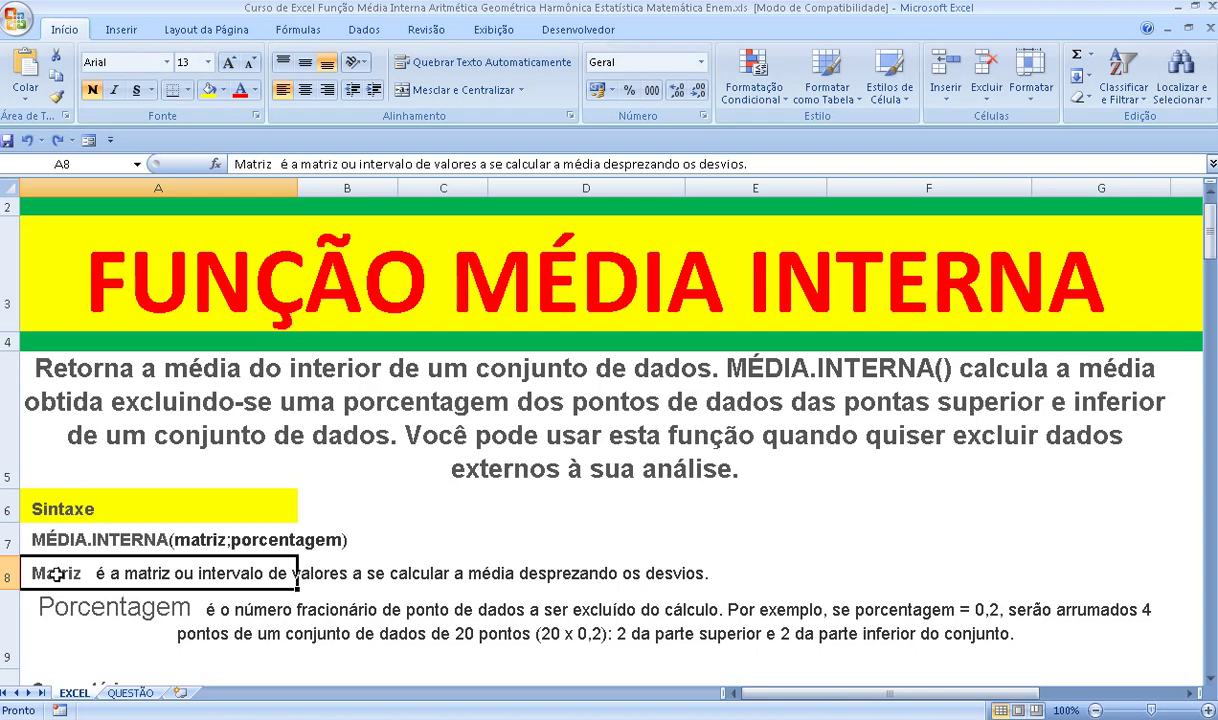
left_click(57, 612)
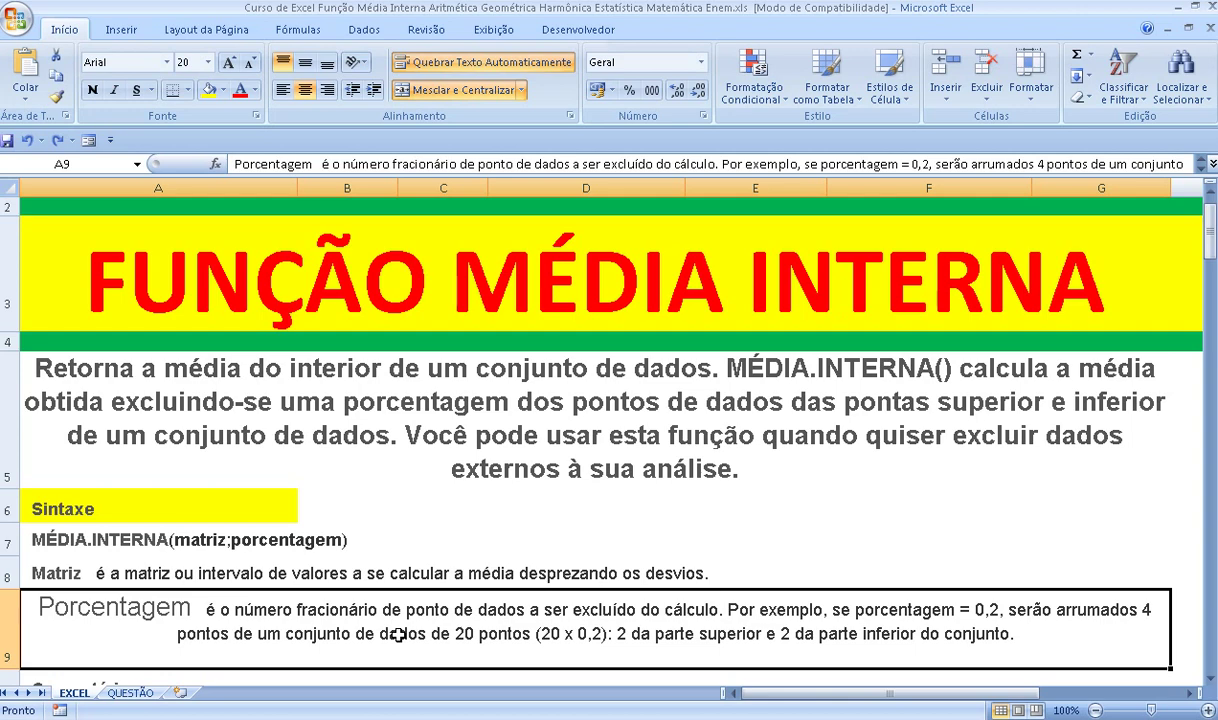
left_click(1210, 680)
left_click(1210, 680)
left_click(1210, 680)
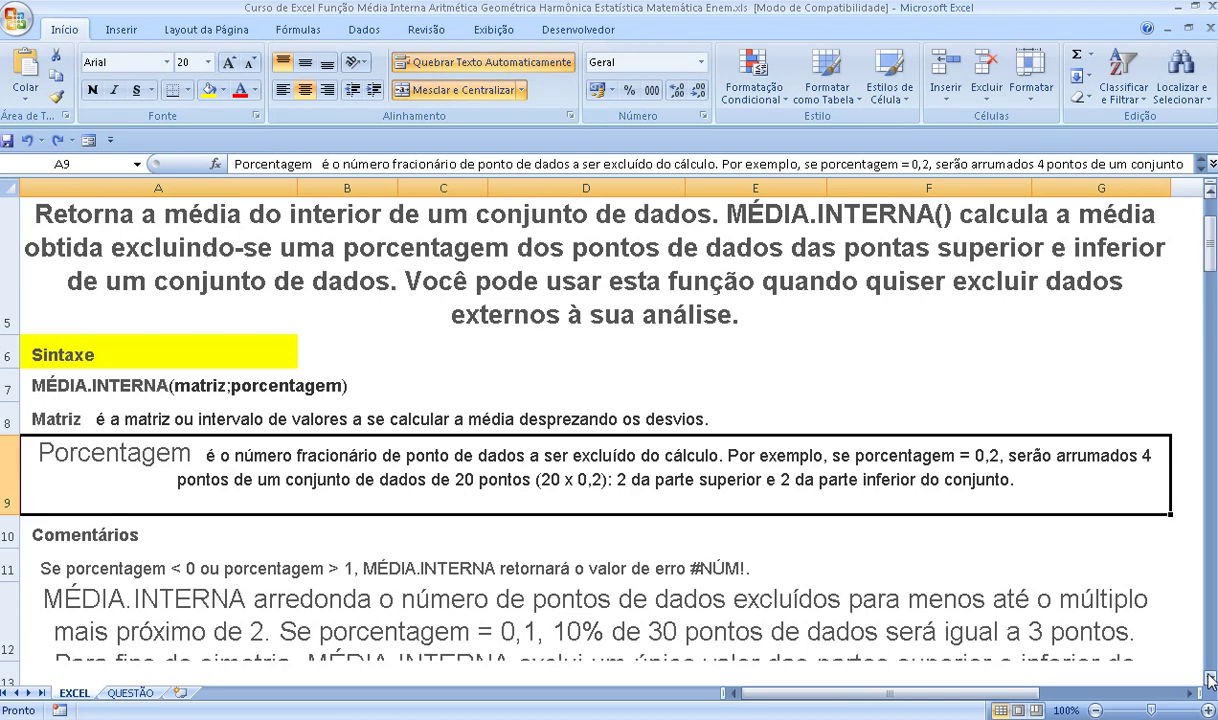
left_click(1210, 680)
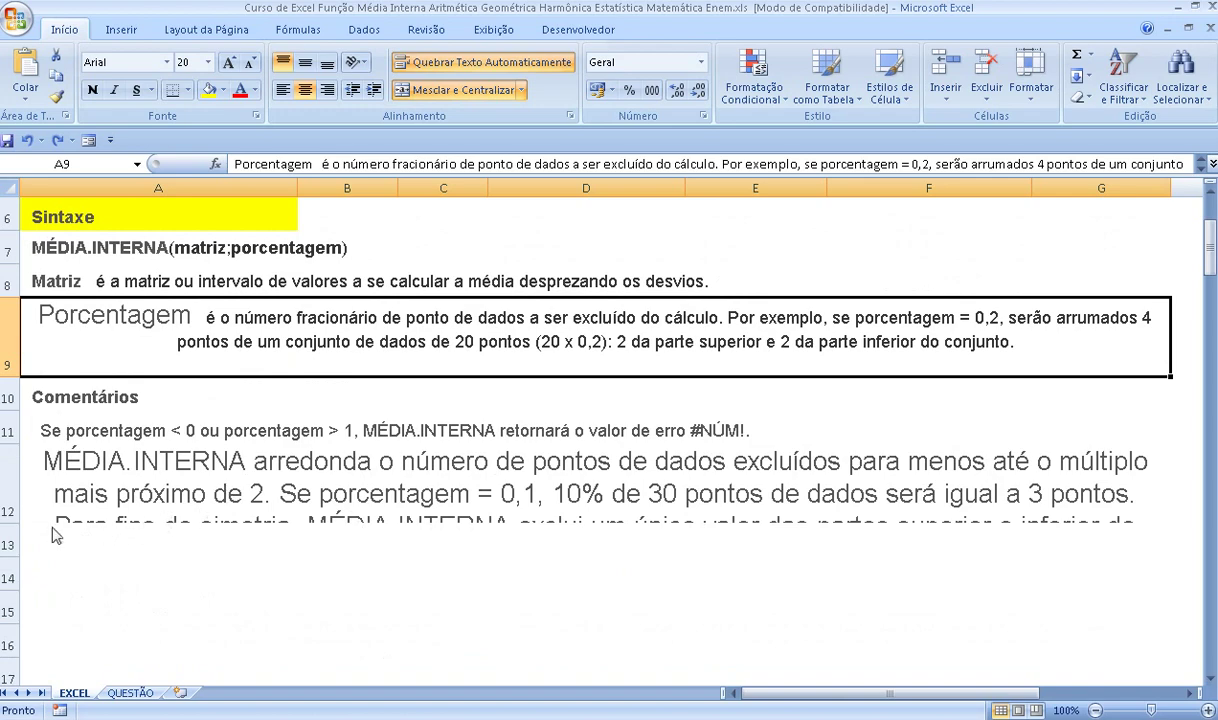
left_click_drag(6, 525, 6, 610)
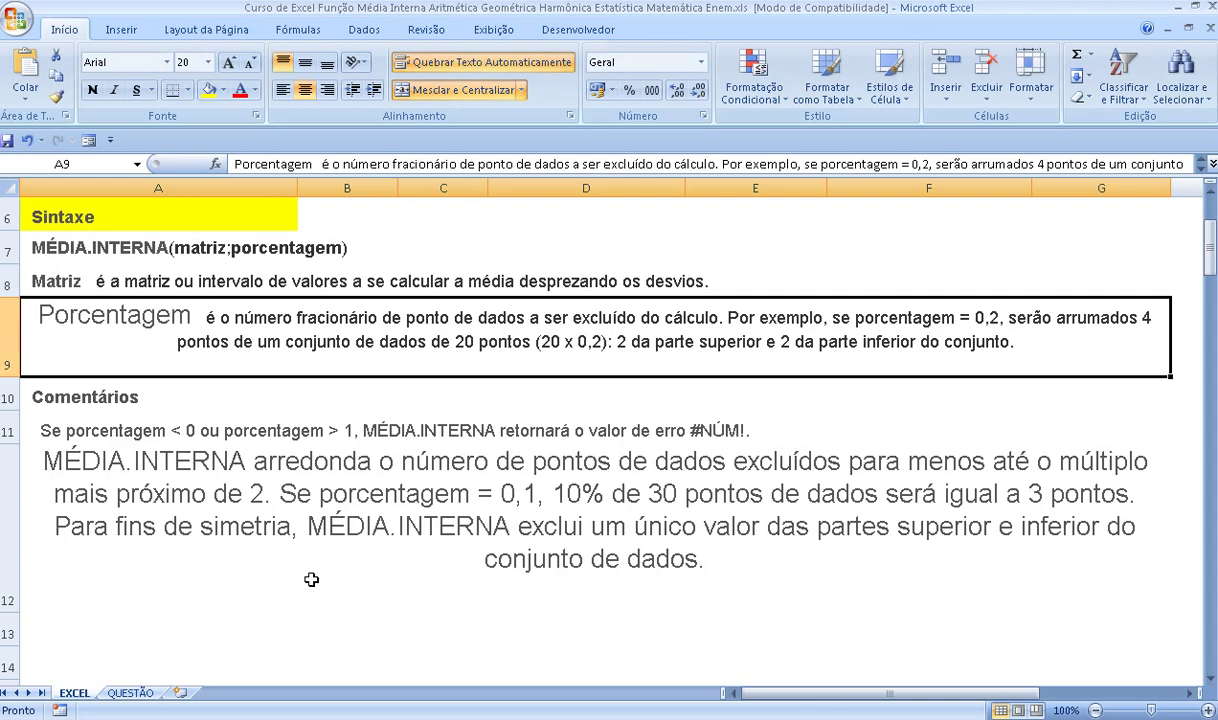
scroll(1150, 640, "down", 1)
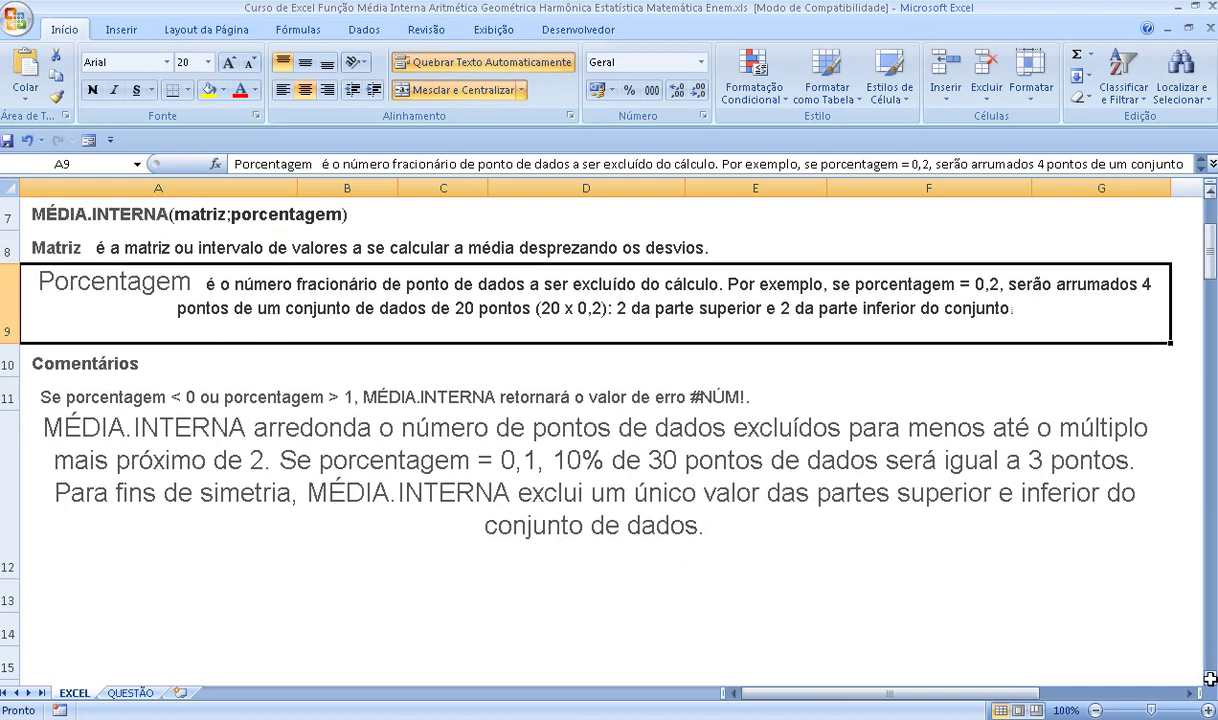
scroll(1160, 638, "up", 3)
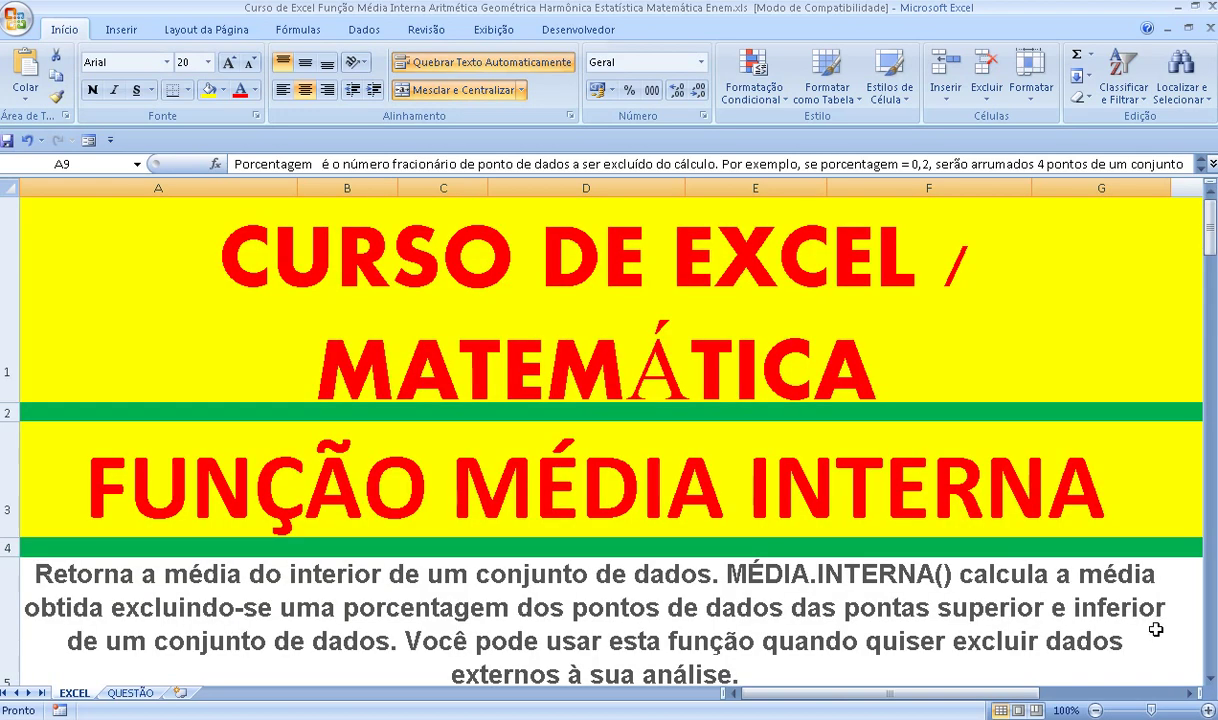
Step: On the QUESTÃO sheet, fill the merged description cell E2:E3 with yellow
left_click(150, 694)
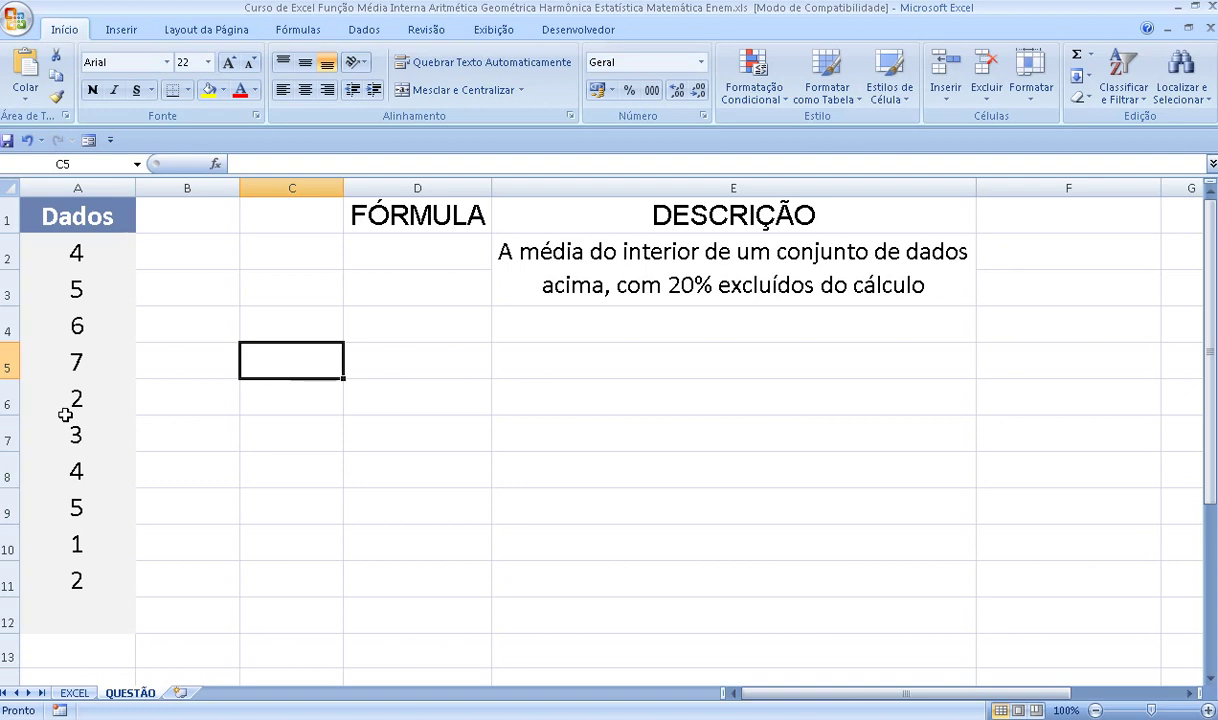
left_click(505, 258)
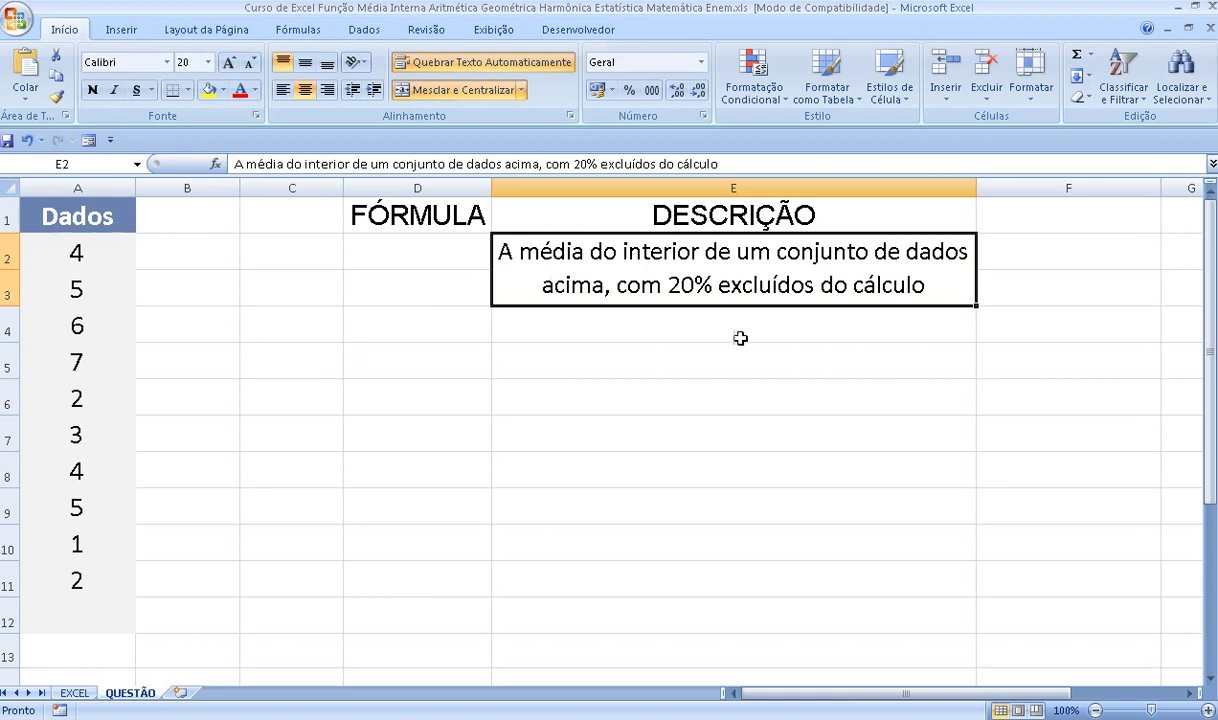
left_click(208, 91)
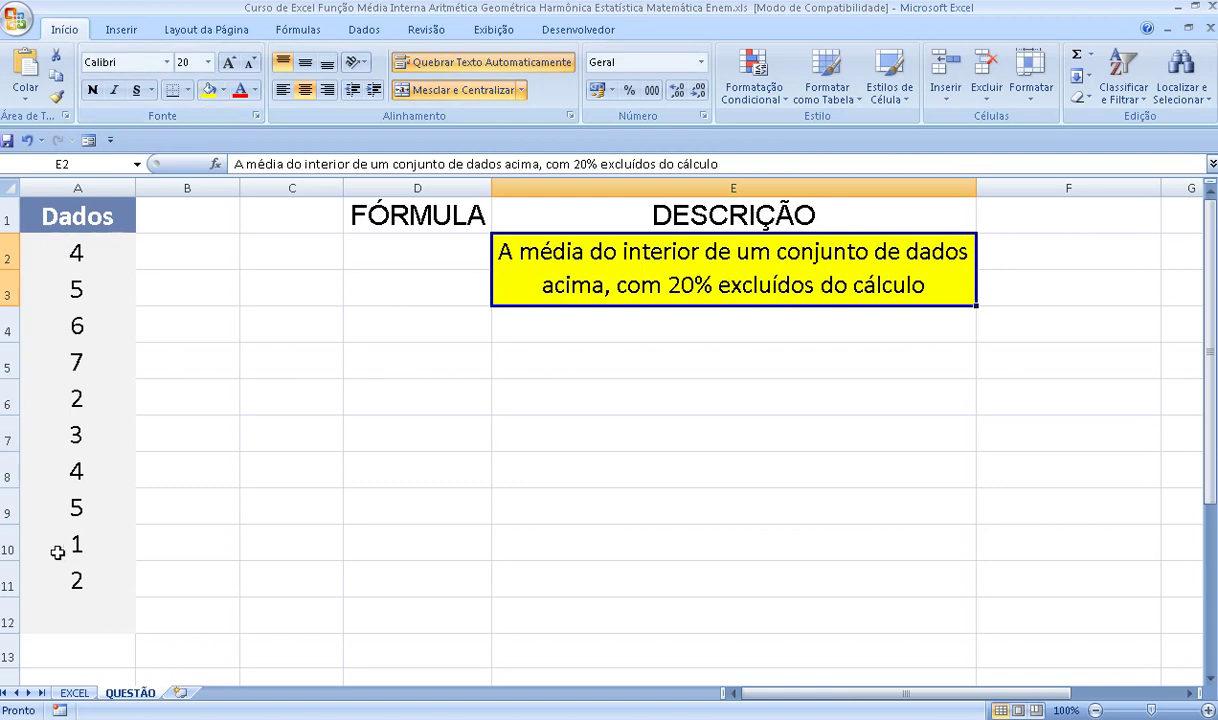
left_click(418, 250)
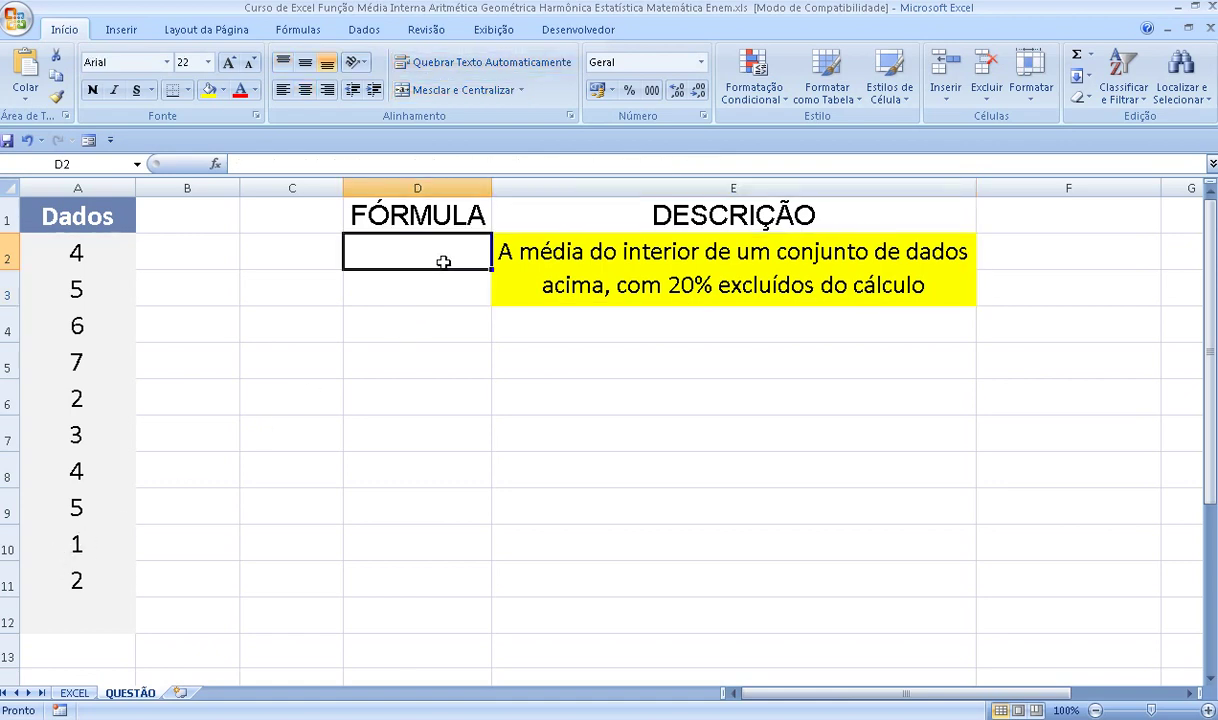
Step: Enter =MÉDIA.INTERNA(A2:A11;20) in D2, which returns #NÚM!
type("=M")
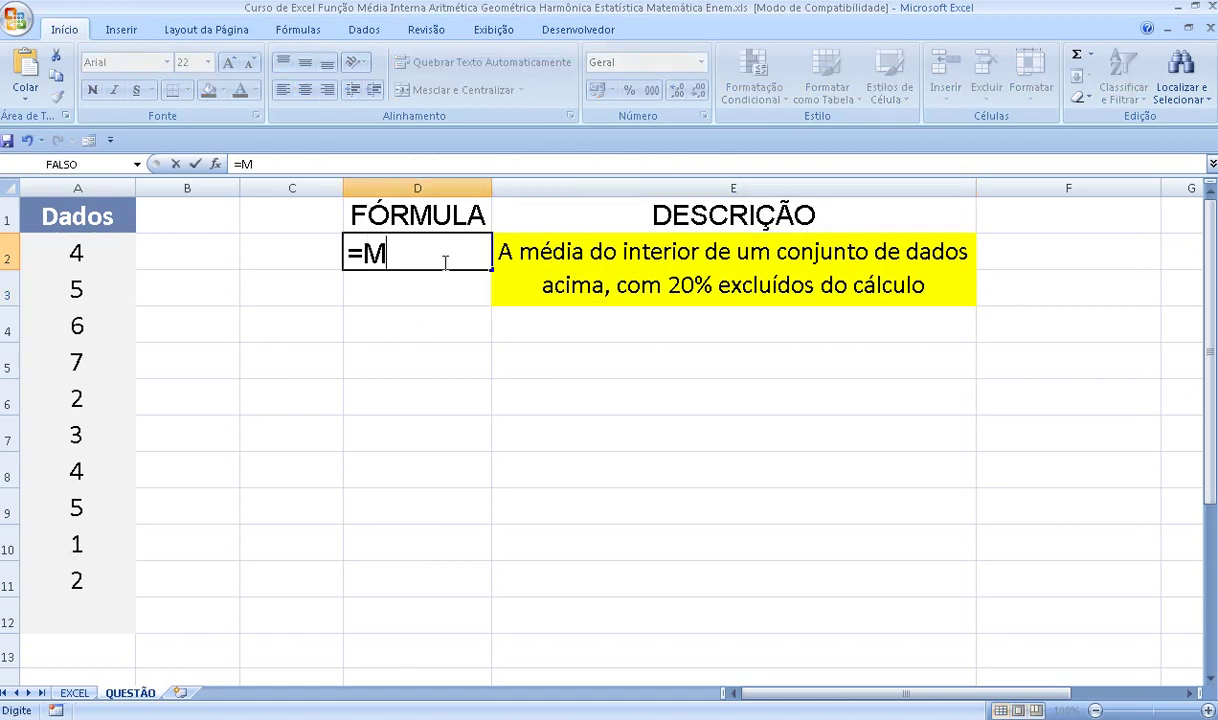
type("ÉDIA")
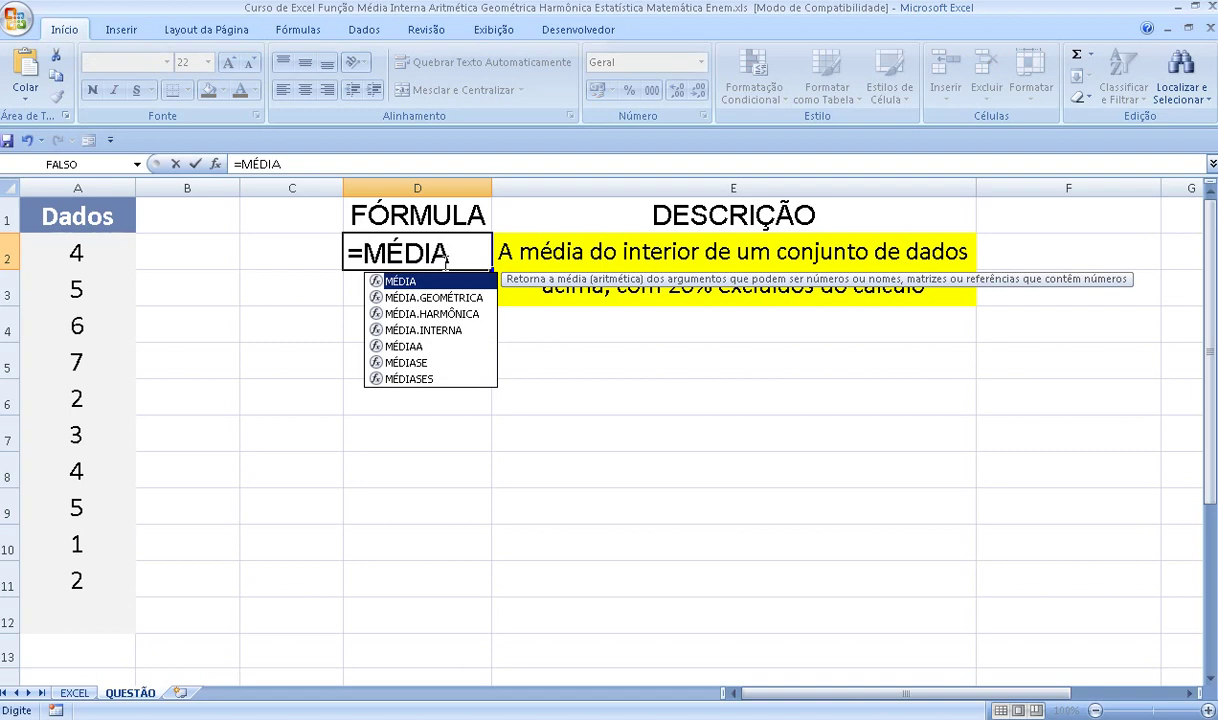
type(".")
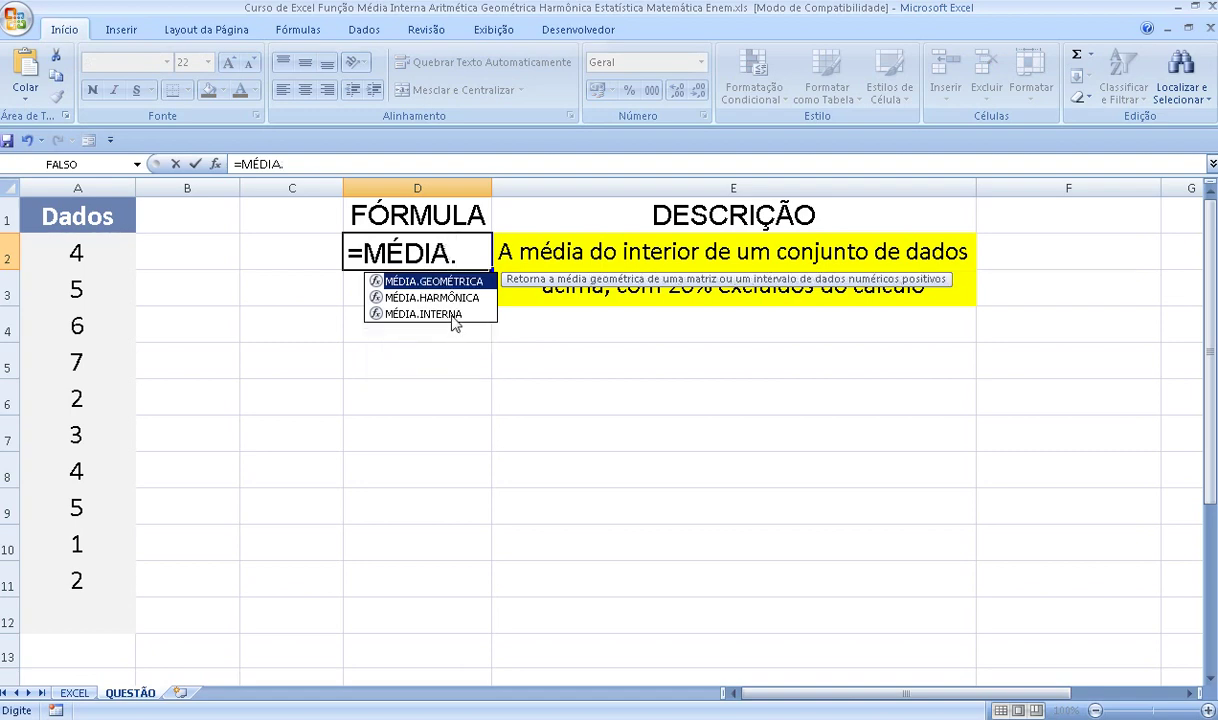
double_click(451, 315)
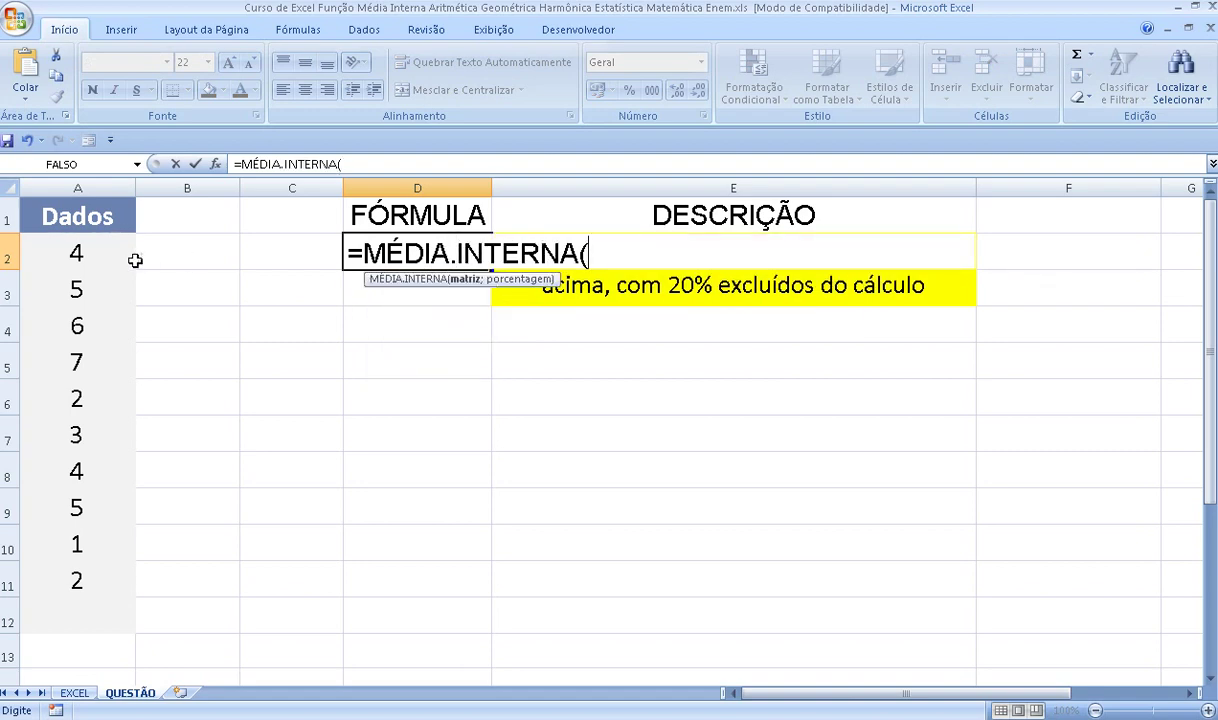
left_click_drag(100, 248, 98, 580)
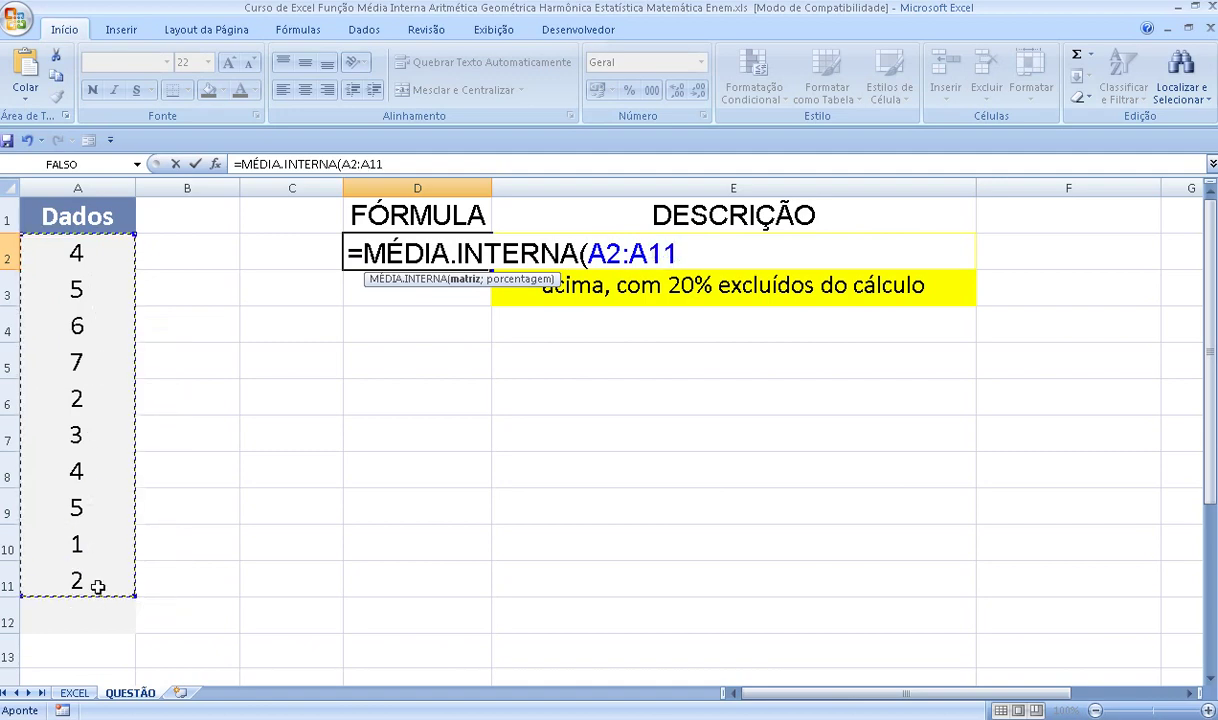
type(";")
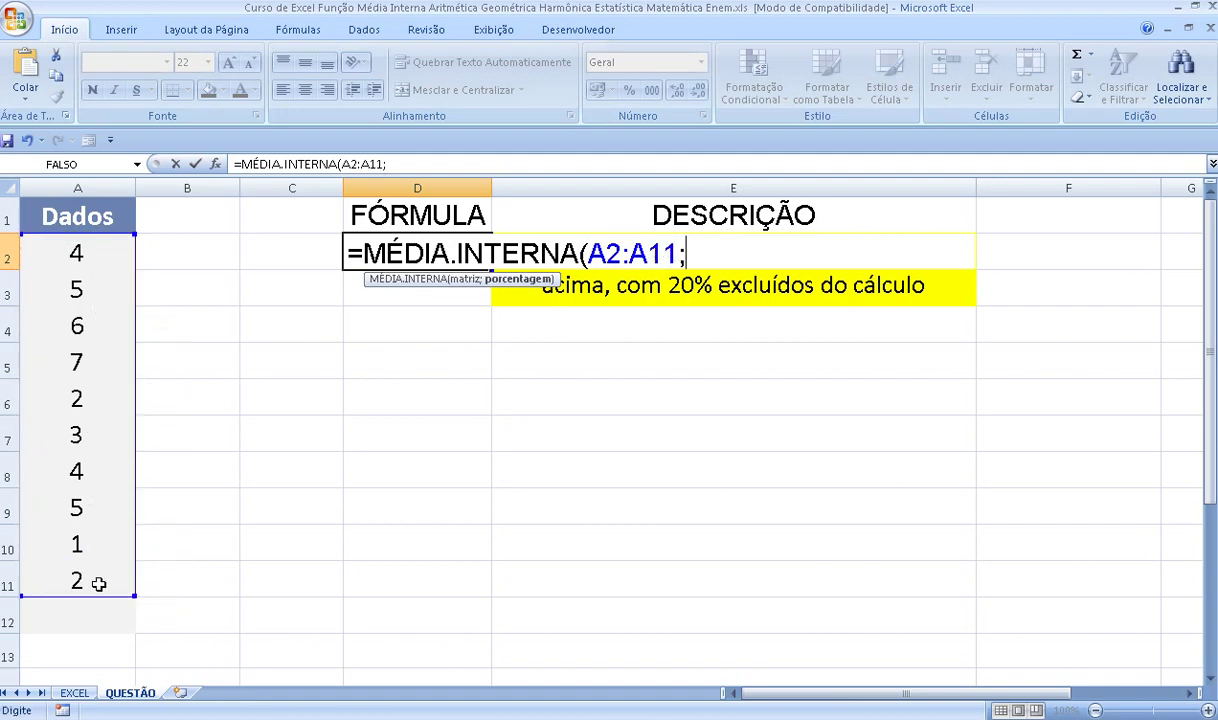
type("20")
type(")")
key("Return")
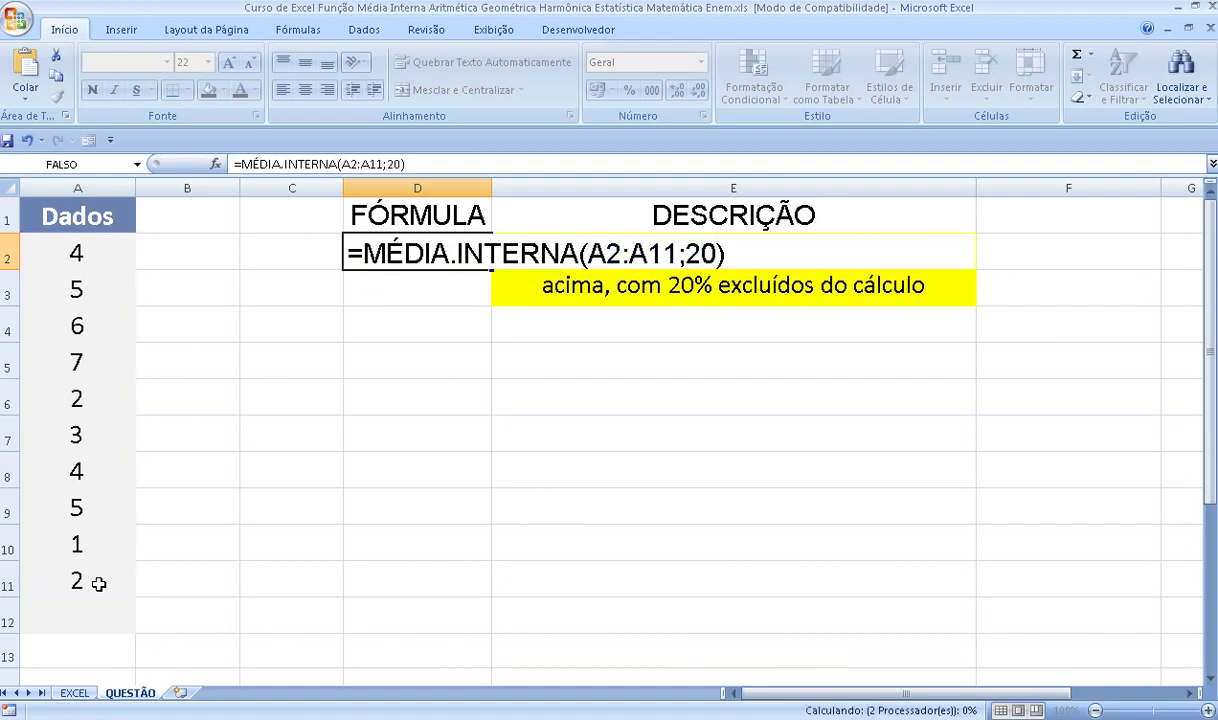
Step: Change D2's percentage argument from 20 to 0,2 so it returns 3,875
left_click(391, 252)
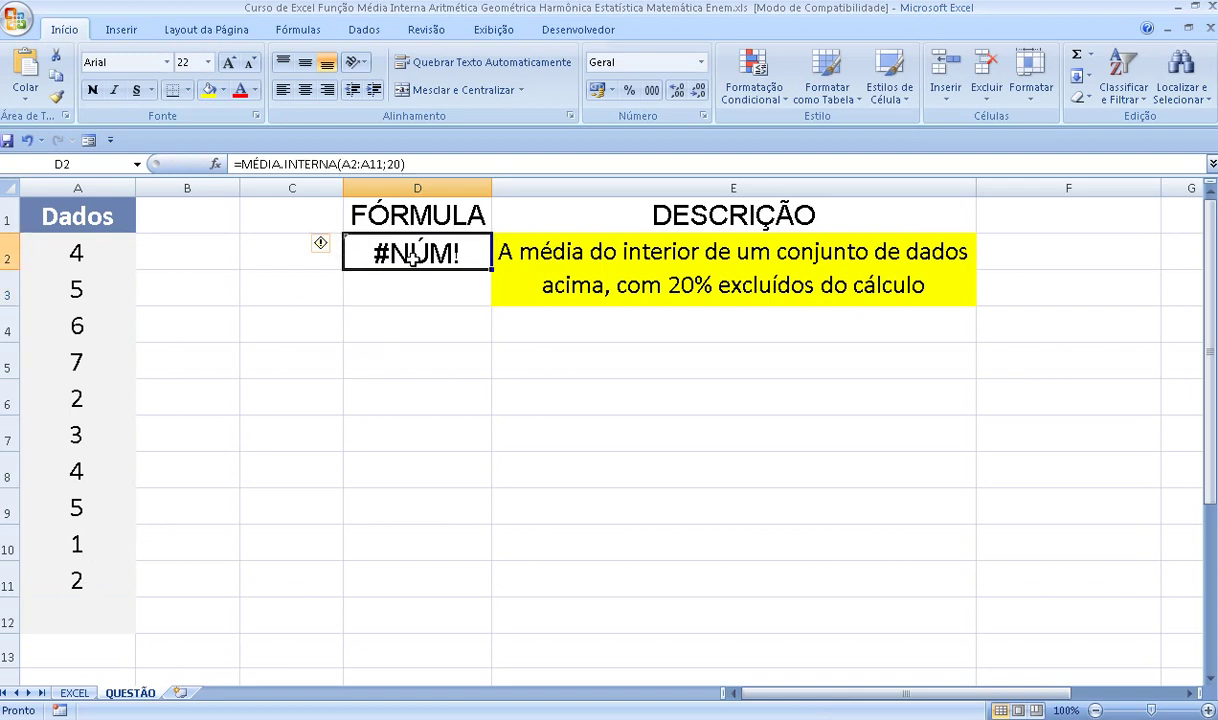
left_click(389, 164)
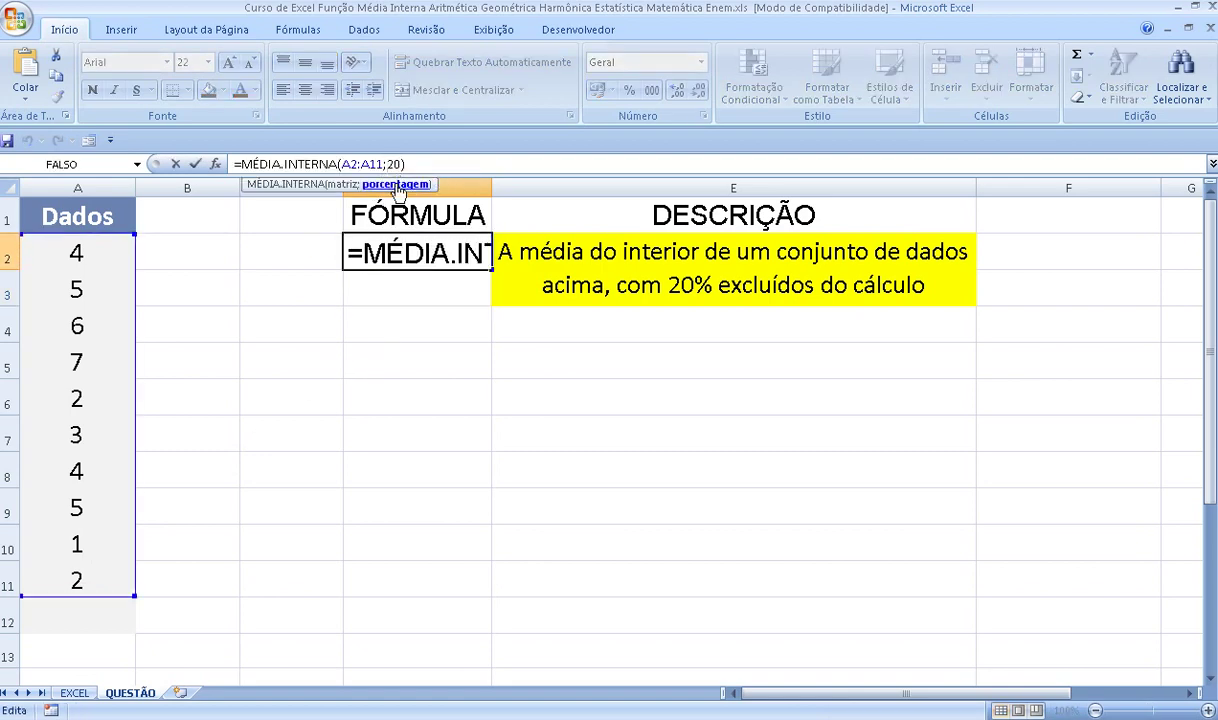
type("0,")
key("Delete")
key("Return")
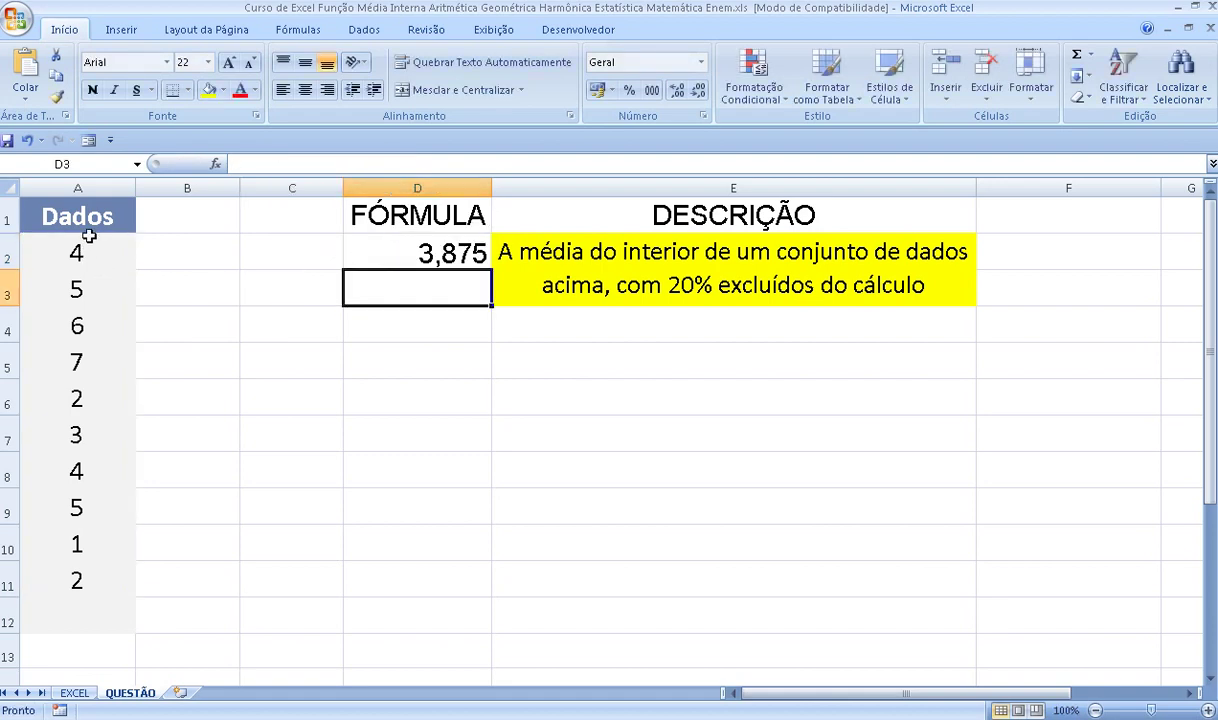
Step: Copy the Dados column A and paste it into column B
left_click(96, 188)
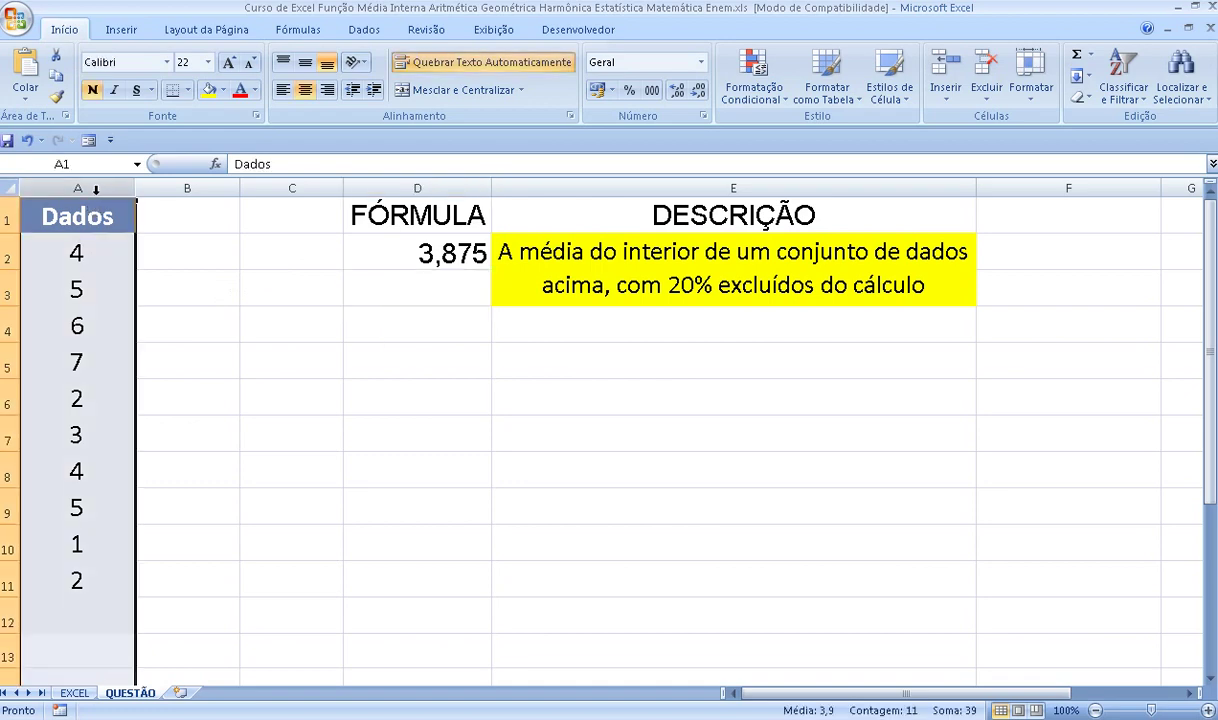
key("ctrl+c")
left_click(176, 187)
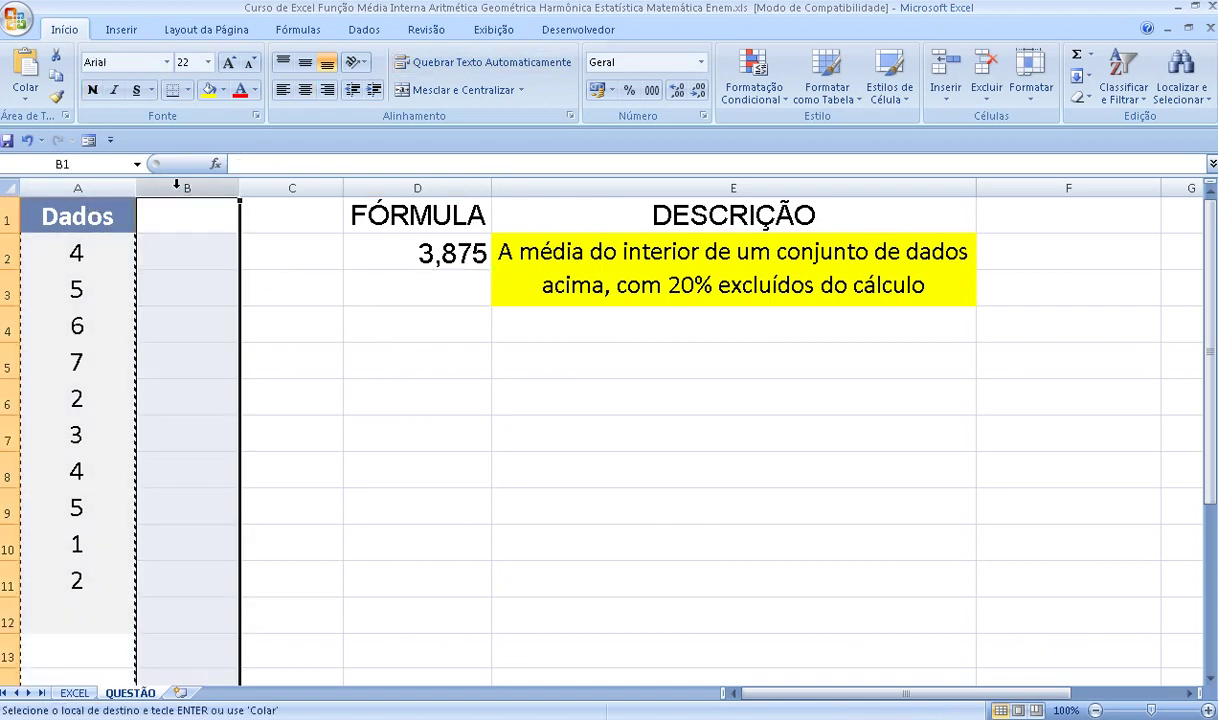
key("ctrl+v")
Step: Sort only B2:B11 from smallest to largest, continuing with the current selection
left_click_drag(190, 252, 178, 577)
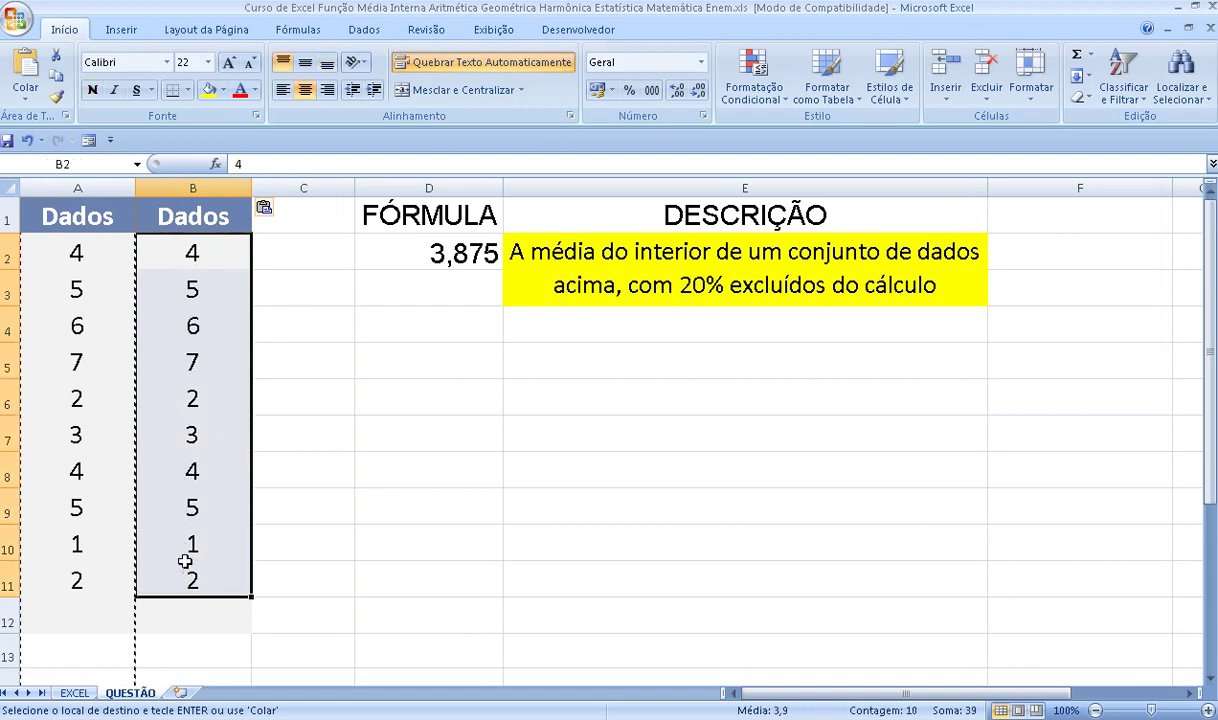
left_click(366, 32)
left_click(458, 87)
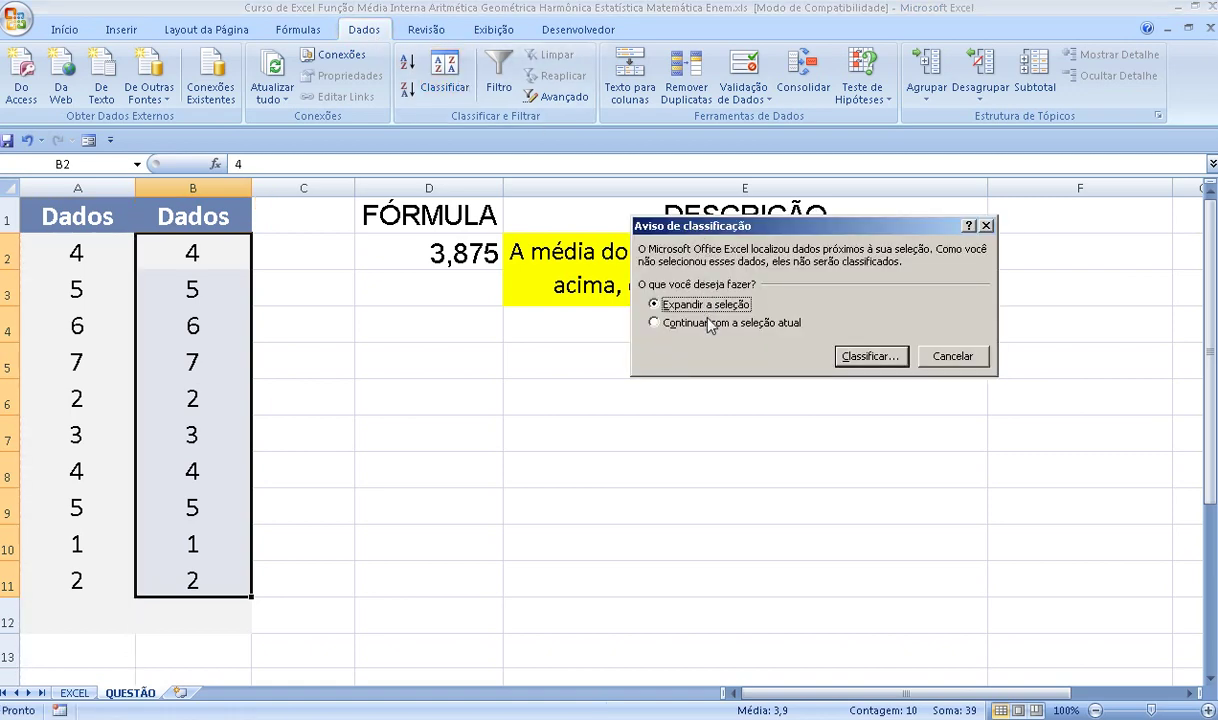
left_click(654, 323)
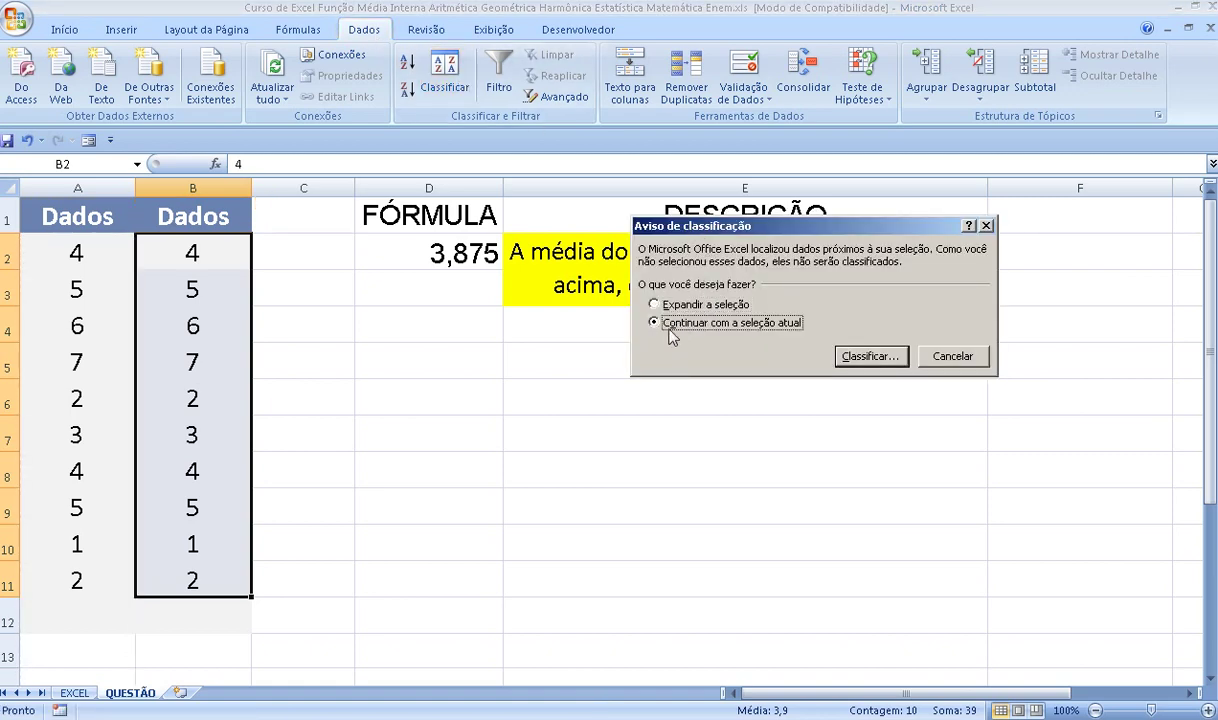
left_click(866, 357)
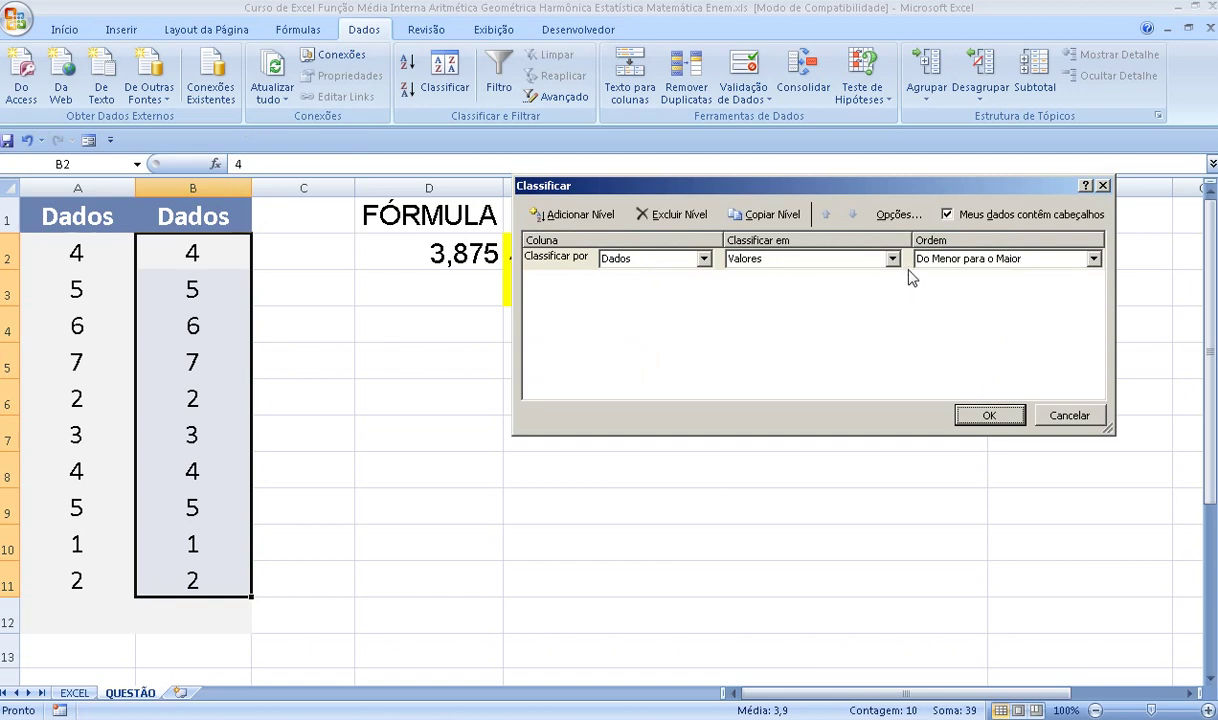
left_click(980, 413)
left_click(468, 350)
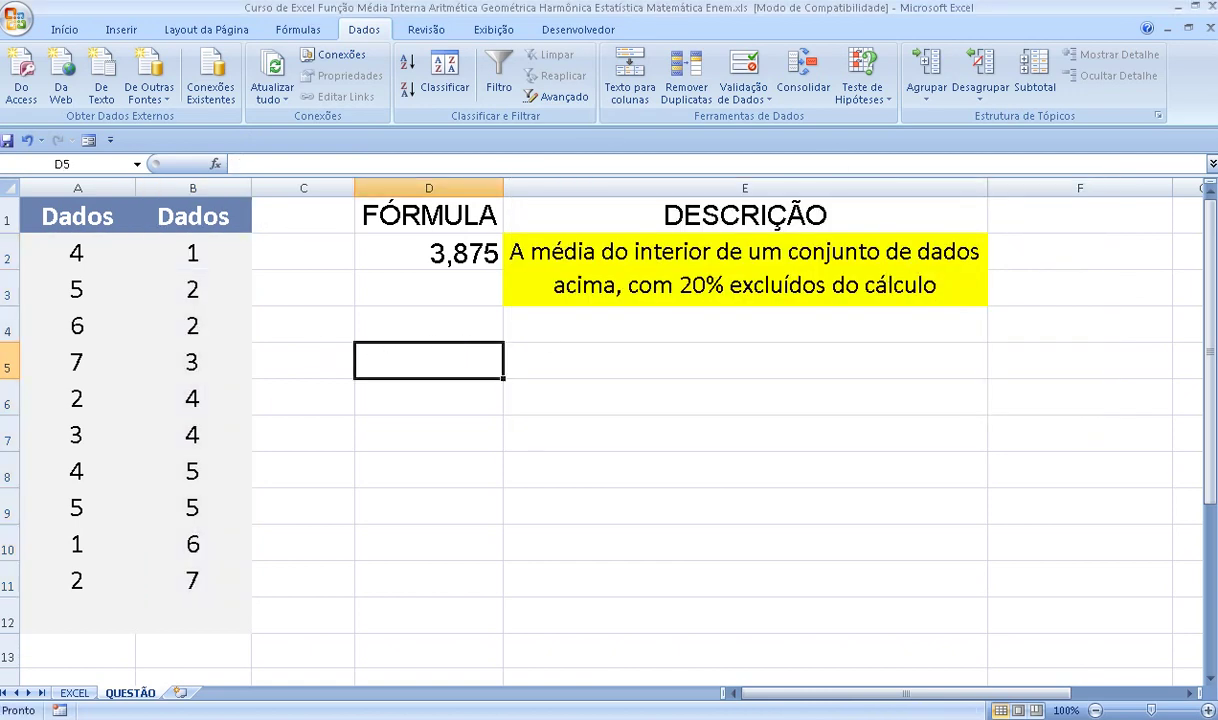
left_click(213, 254)
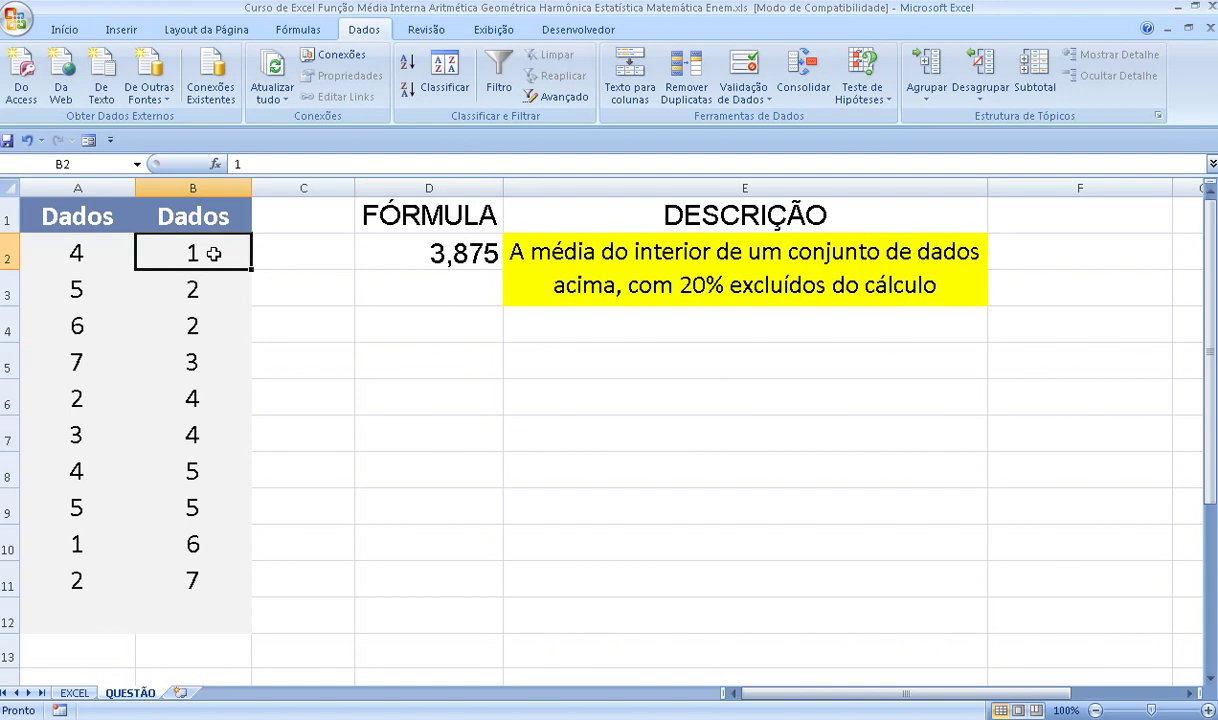
Step: Fill the extremes 1 in B2 and 7 in B11 with yellow
left_click(66, 28)
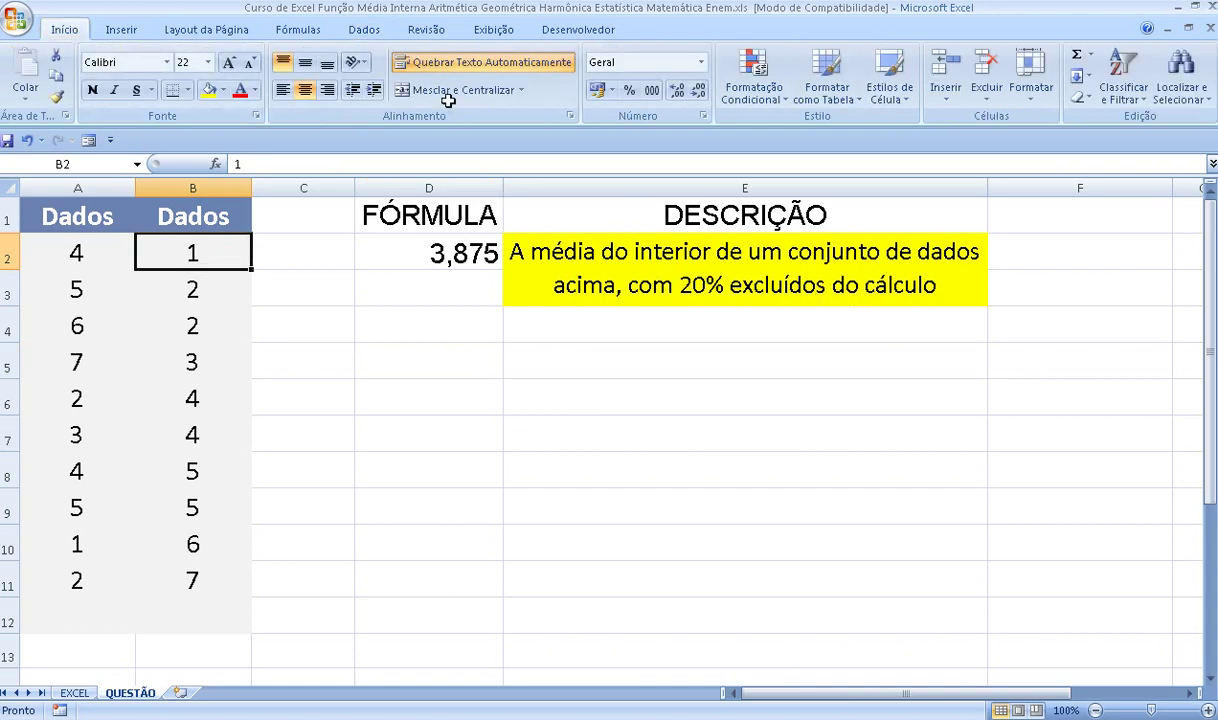
left_click(210, 90)
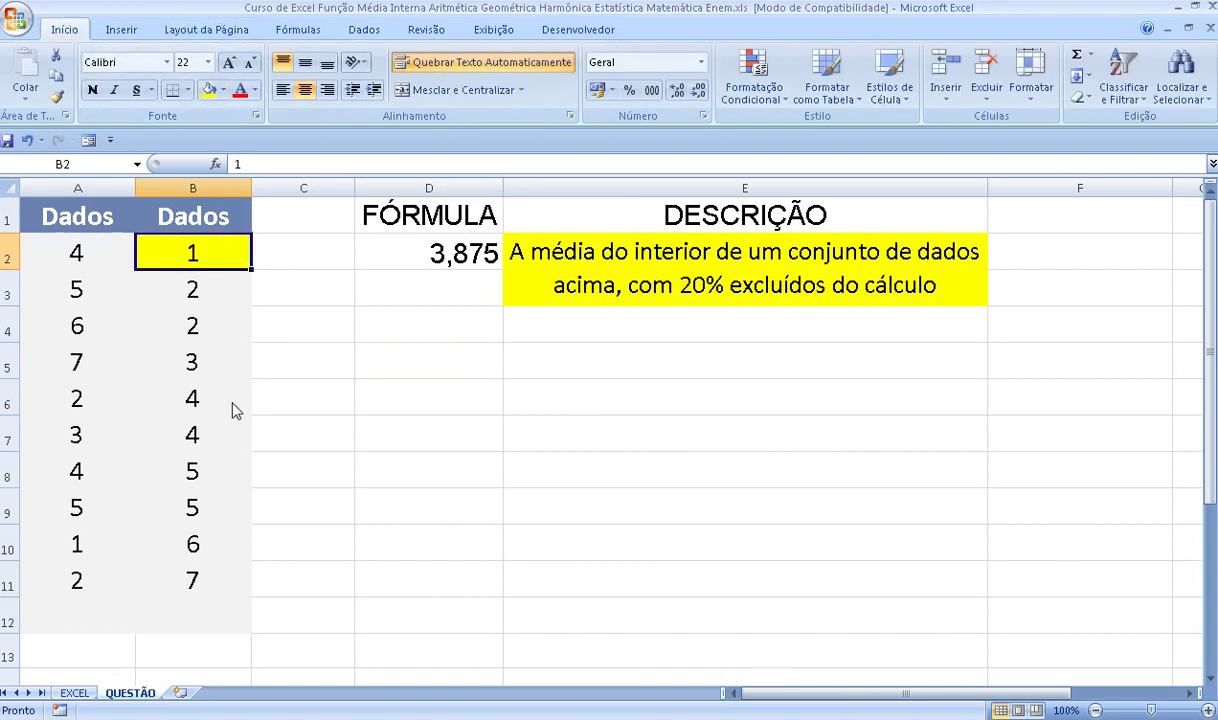
left_click(206, 580)
left_click(210, 90)
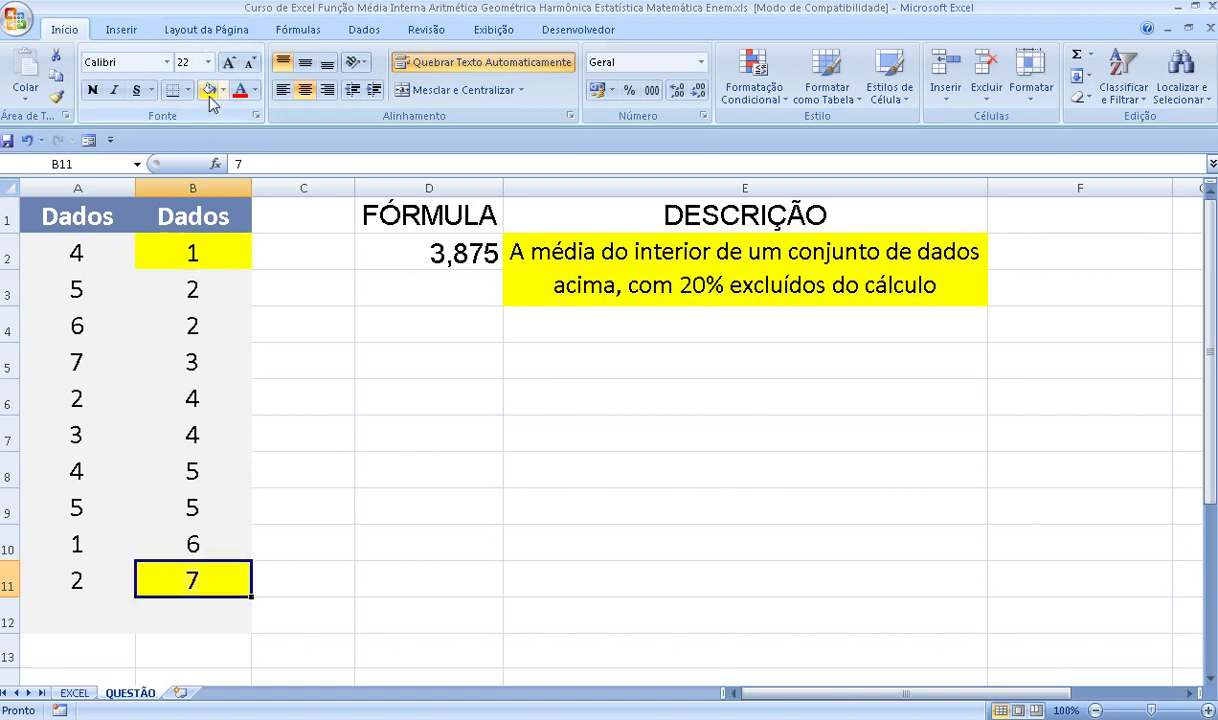
left_click_drag(198, 290, 200, 545)
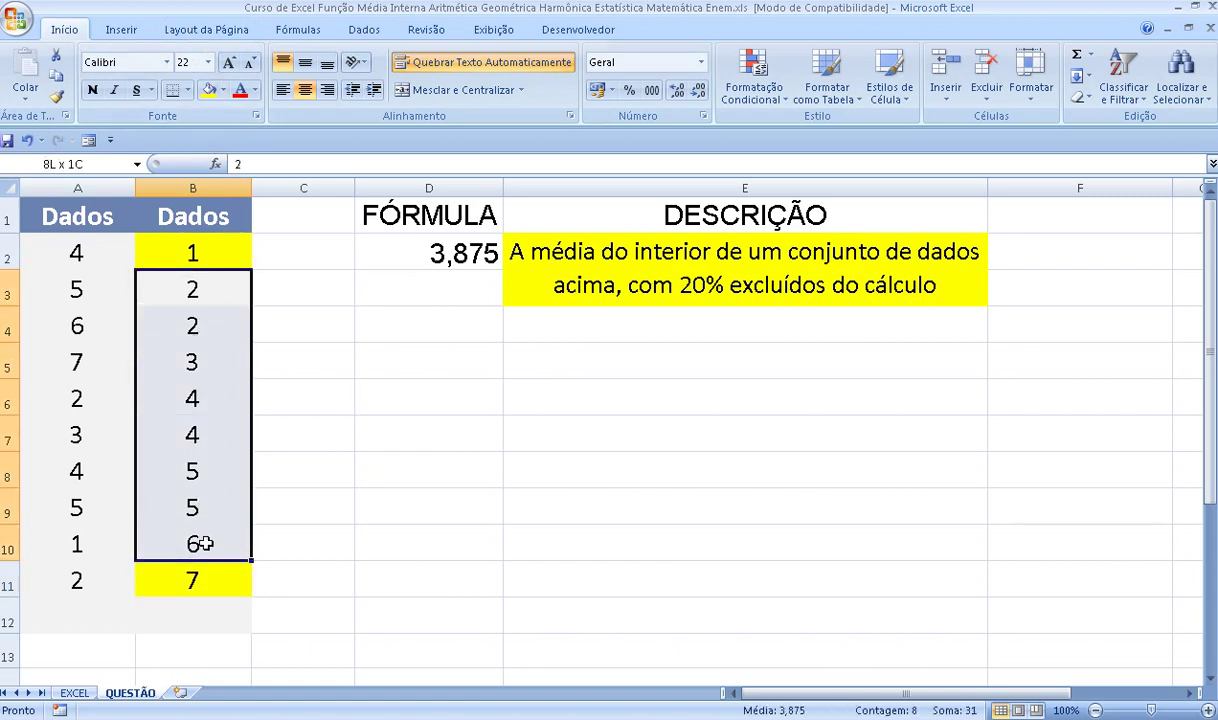
Step: Enter =MÉDIA(B3:B10) in D7, confirming 3,875
left_click(489, 440)
type("=M")
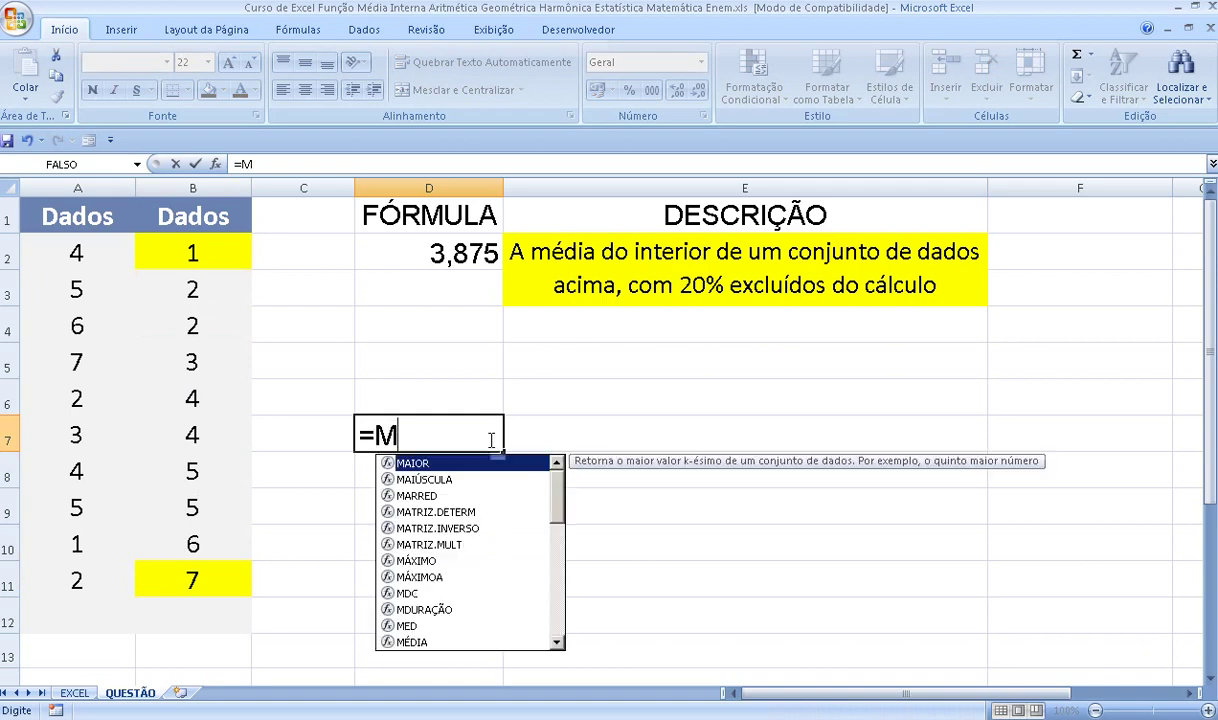
type("ÉDIA")
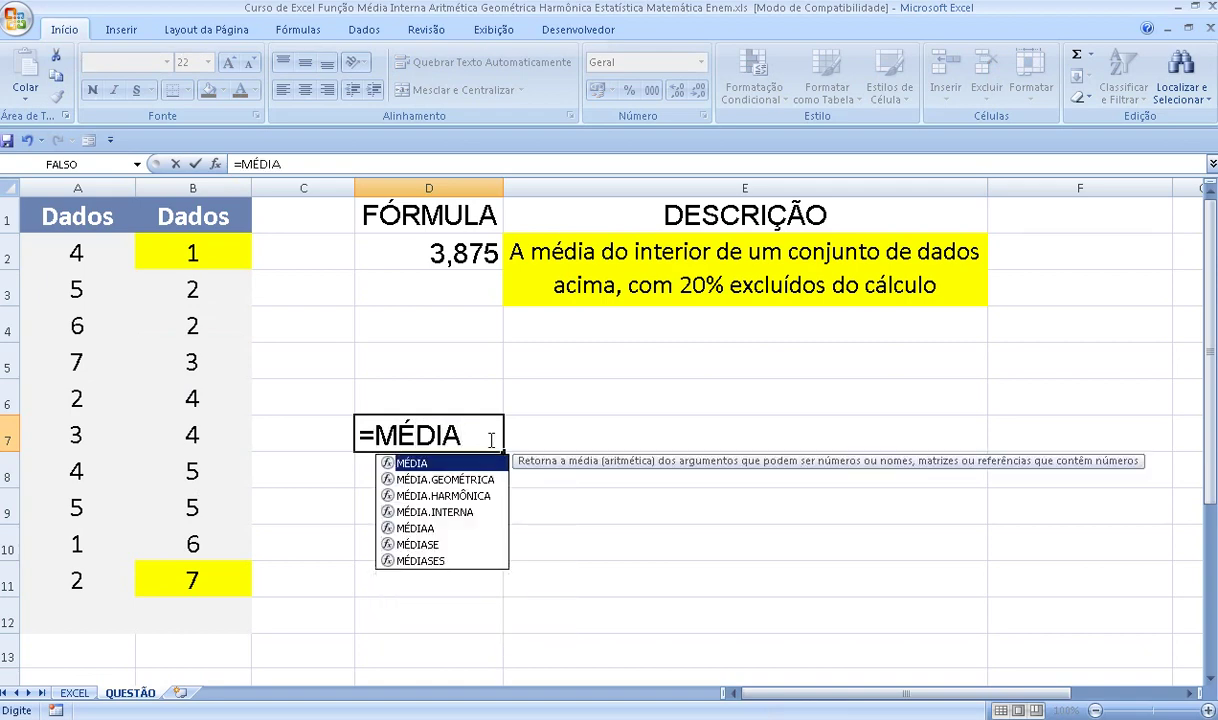
type("(")
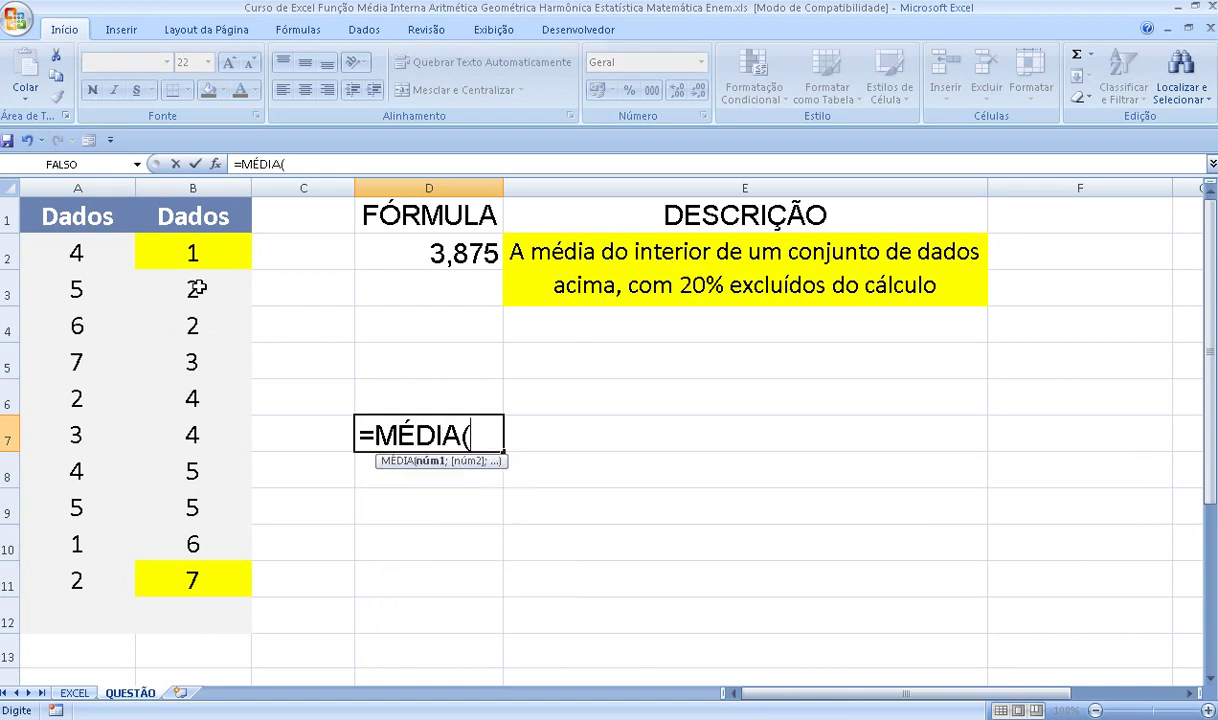
left_click_drag(190, 276, 200, 544)
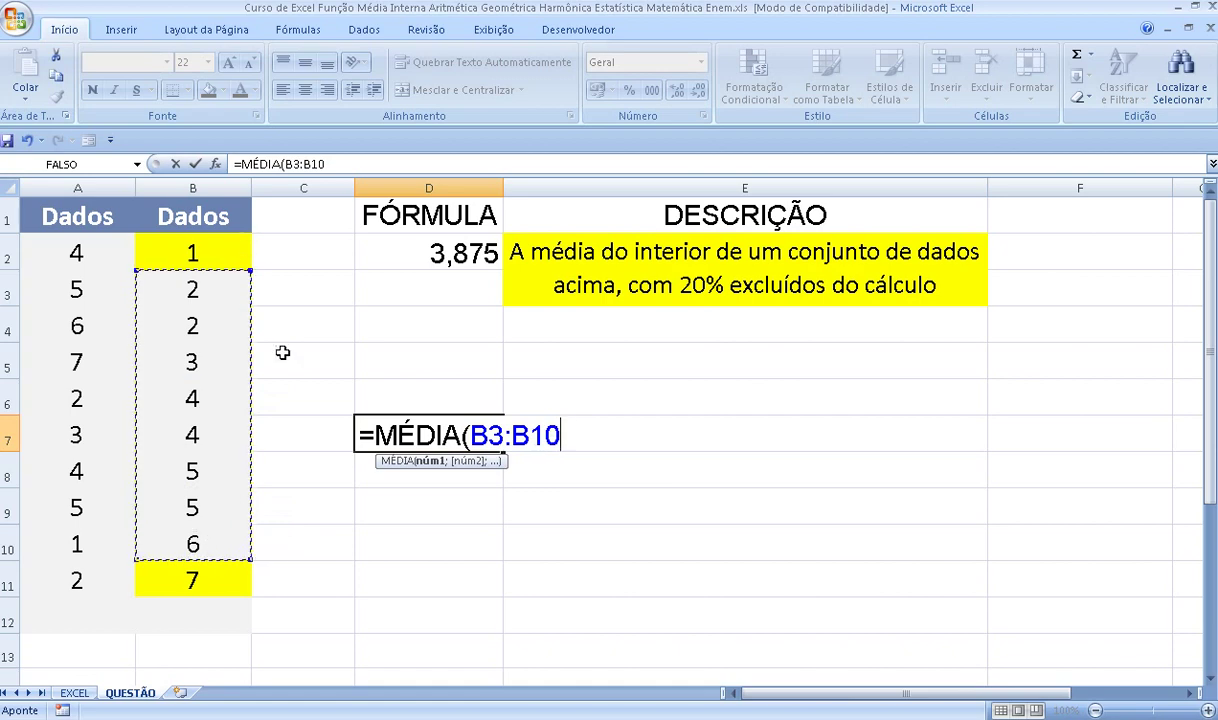
type(")")
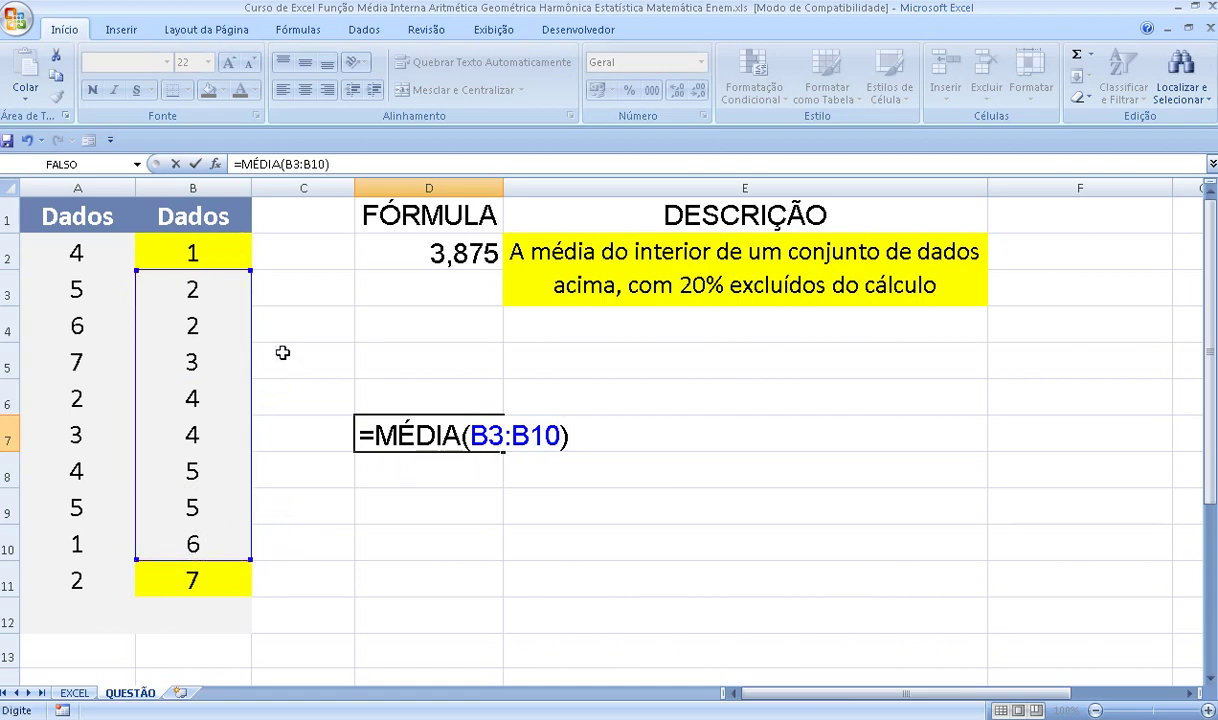
key("Return")
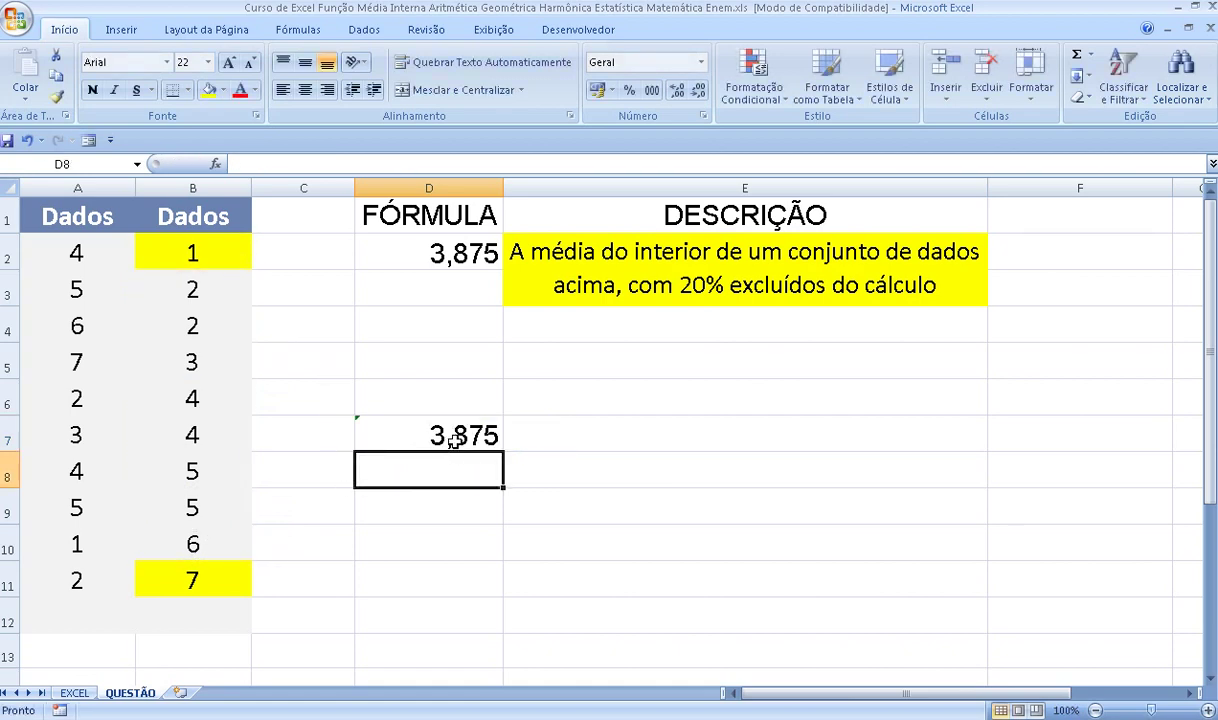
left_click(454, 442)
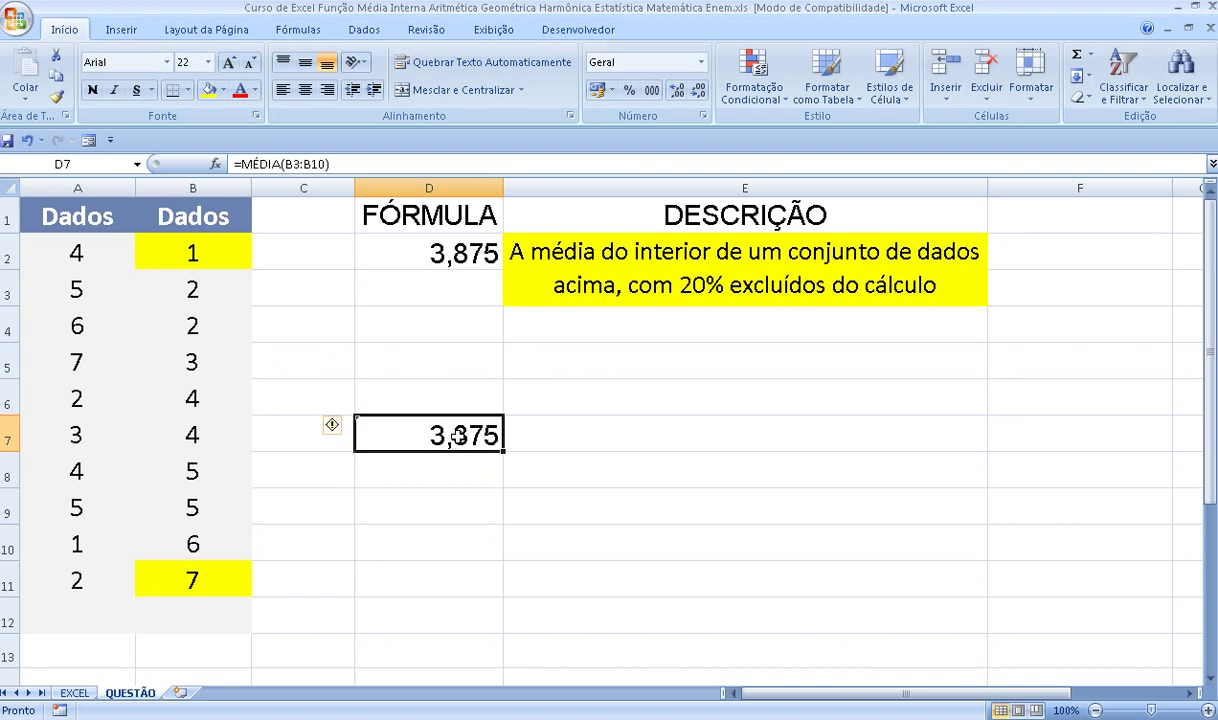